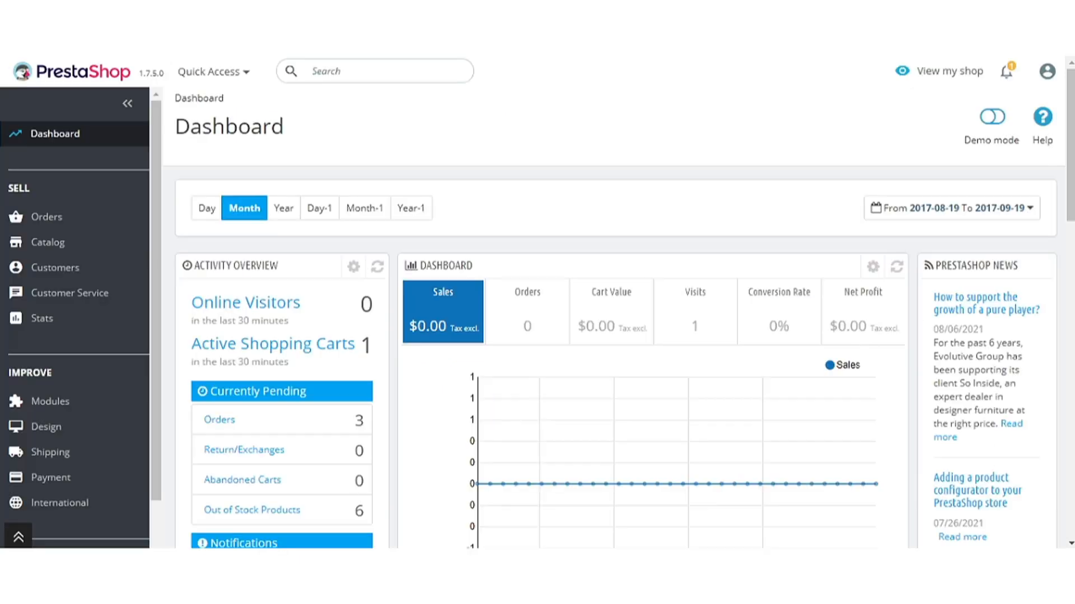
- Open the EasyPost Shipping module's configuration from the Modules & Services list
left_click(75, 411)
scroll(62, 372, "down", 2)
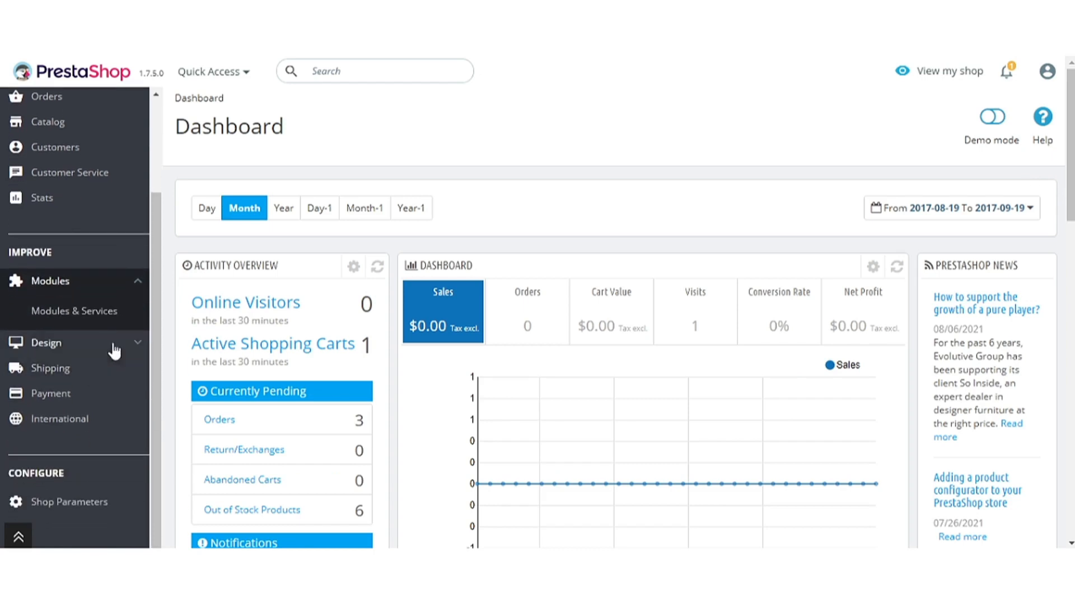
left_click(90, 315)
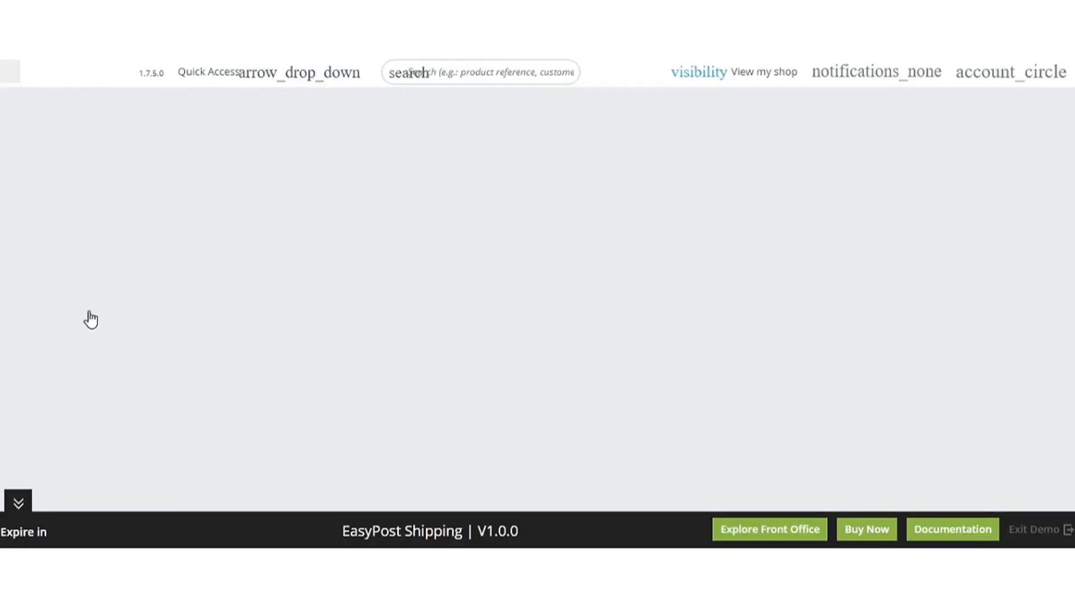
scroll(995, 263, "down", 10)
scroll(996, 264, "down", 15)
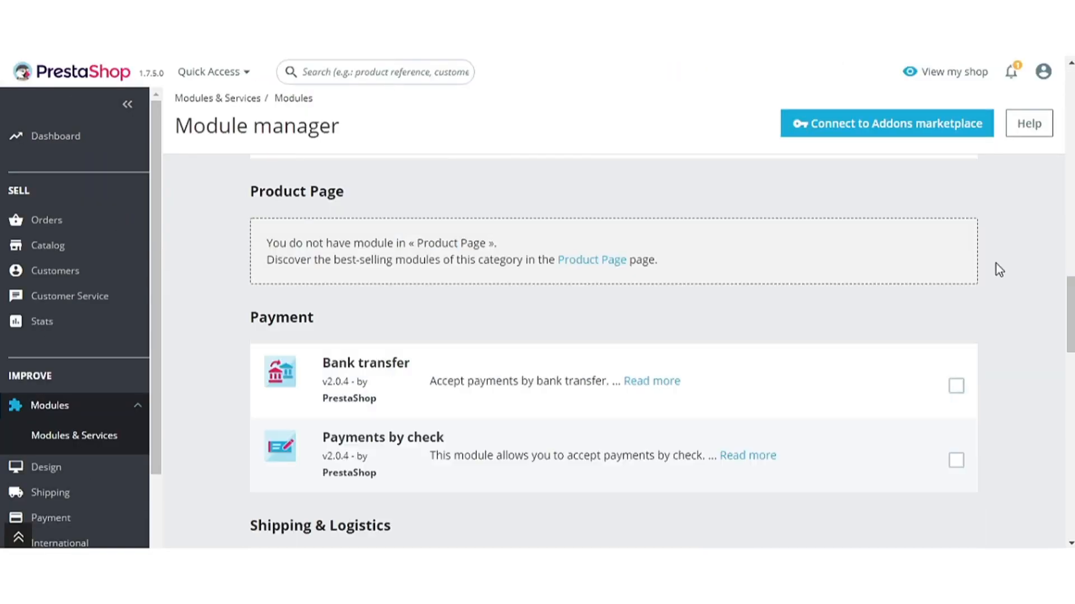
left_click(883, 289)
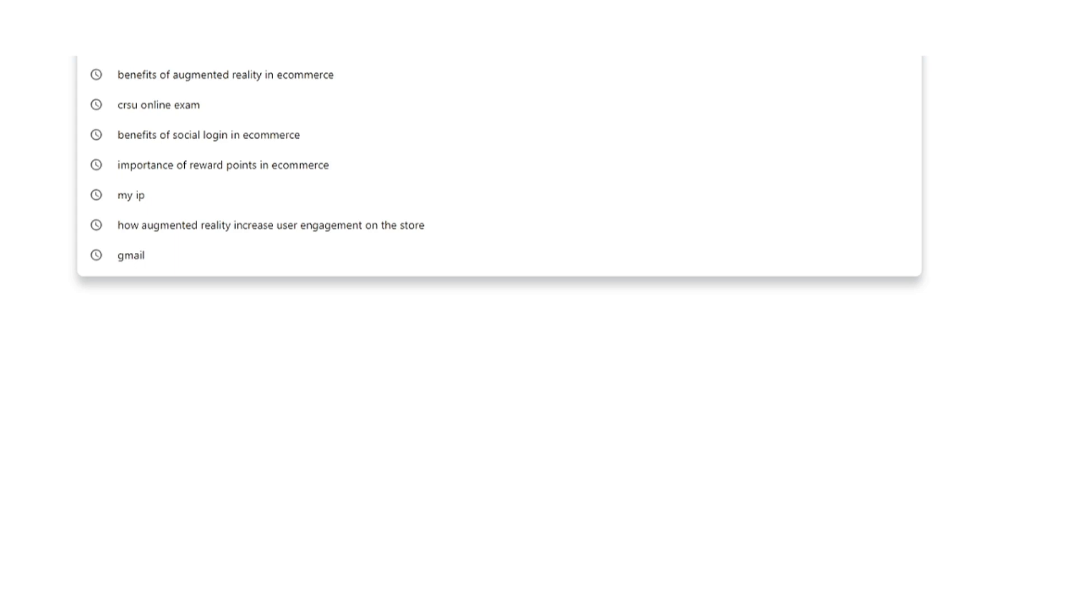
type("www.easy")
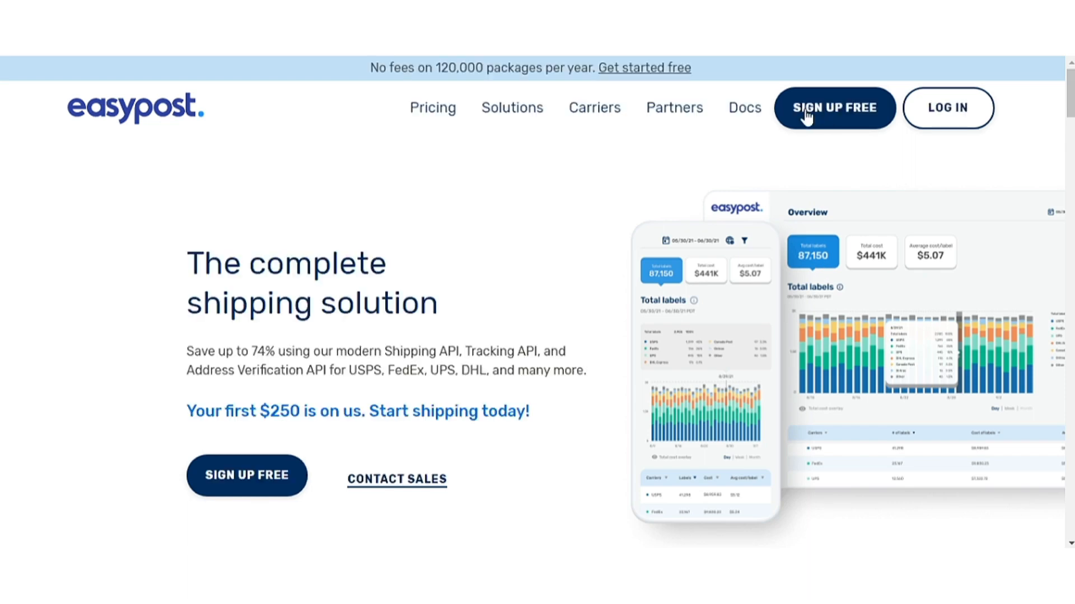
left_click(835, 109)
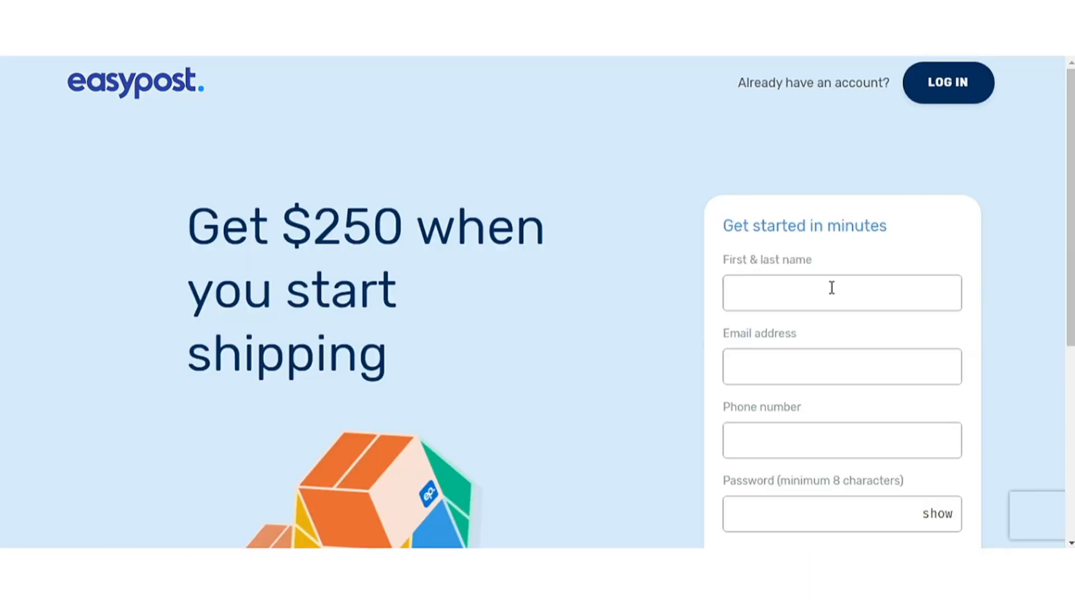
scroll(832, 287, "down", 1)
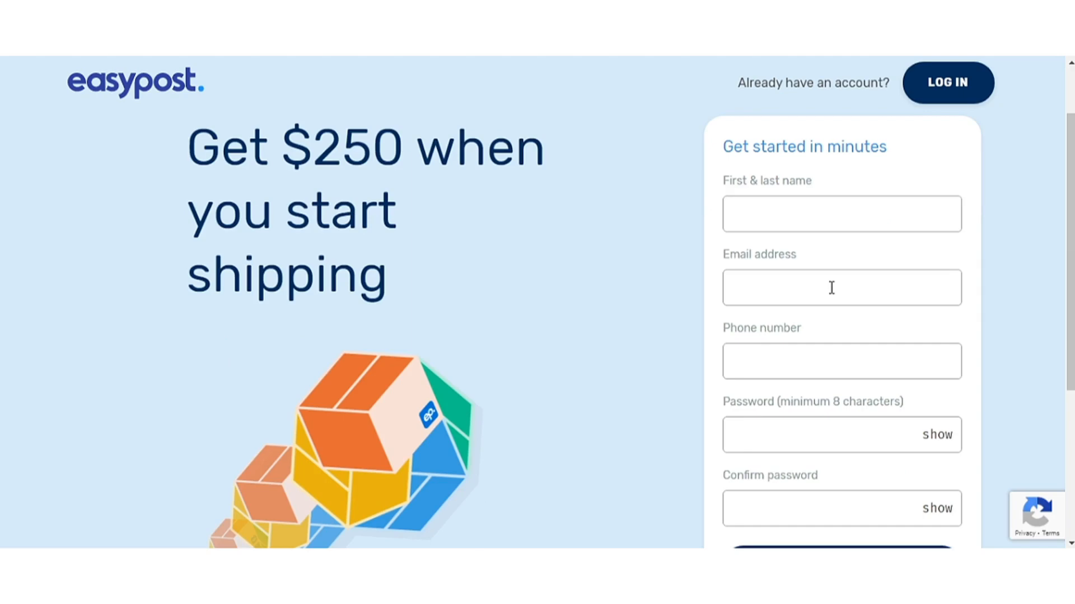
- Enter the account holder's full name, e-mail address and phone number
left_click(825, 216)
key("Tab")
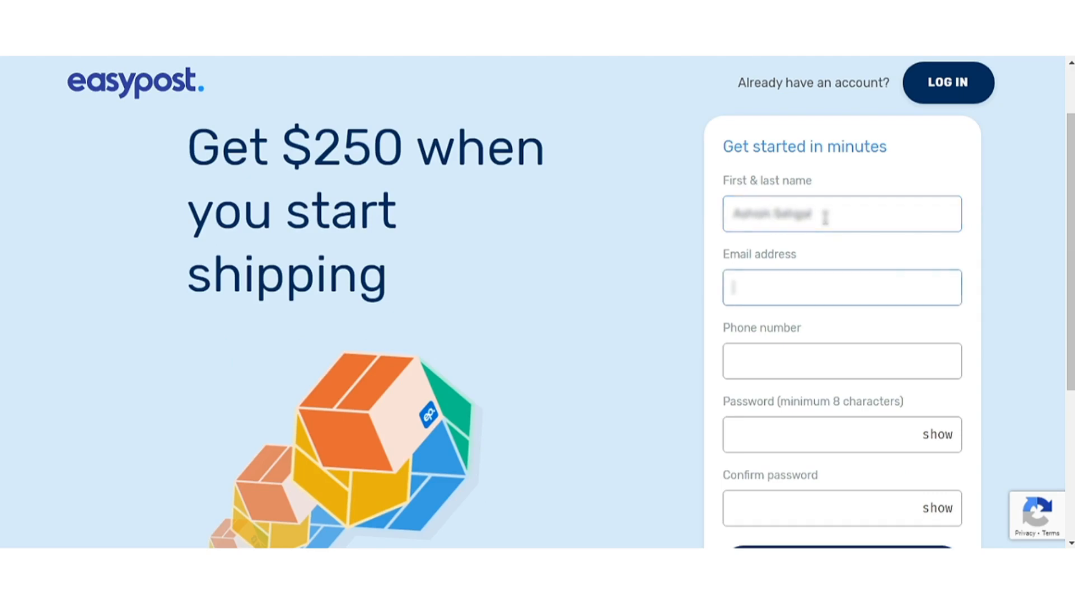
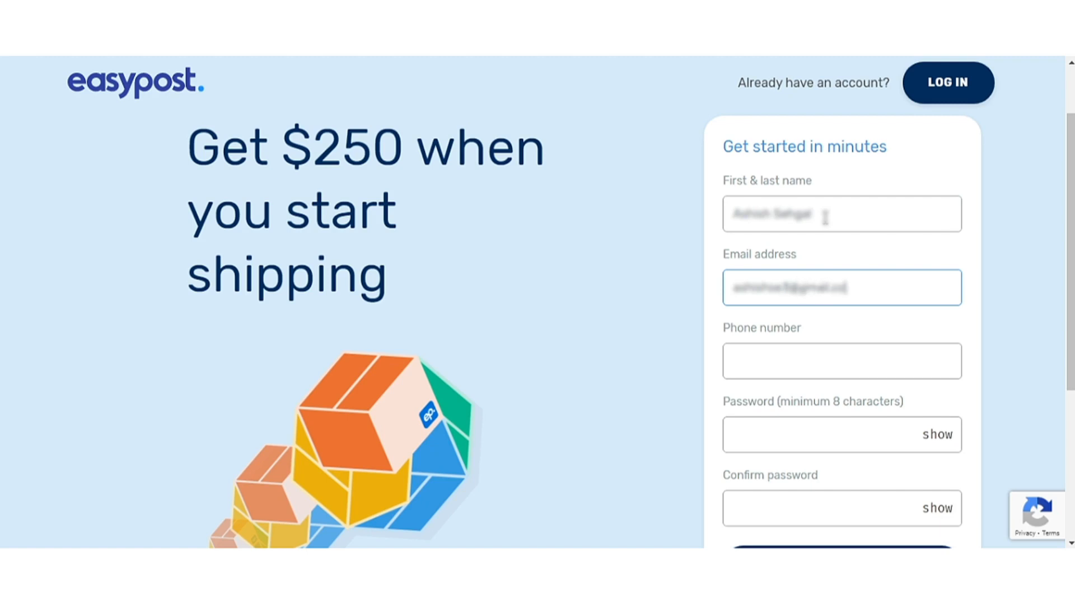
key("Tab")
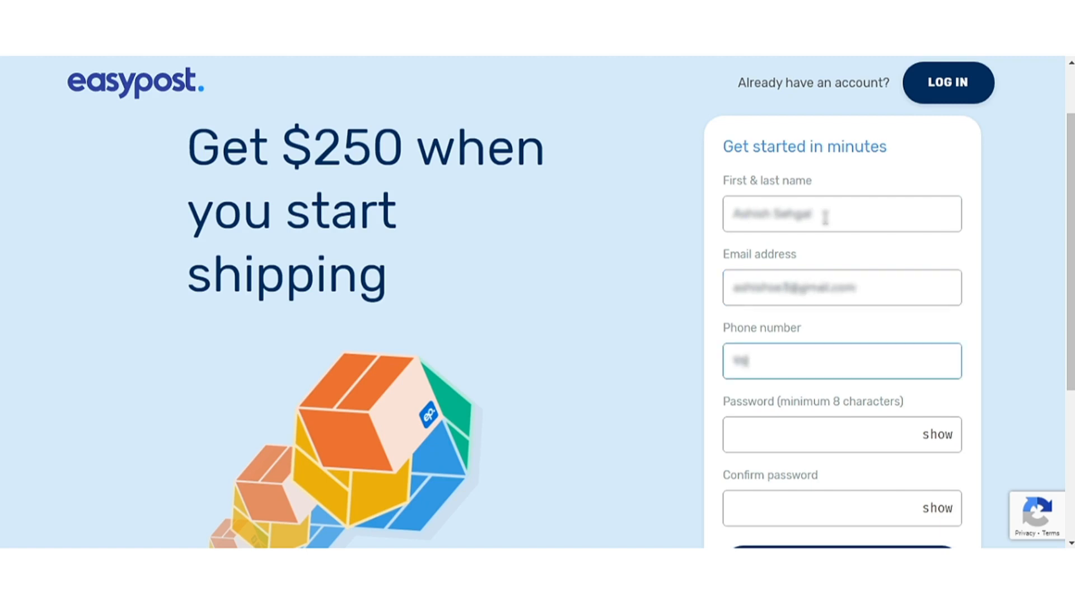
- Set and confirm the account password, then submit the sign-up form
key("Tab")
type("••••••")
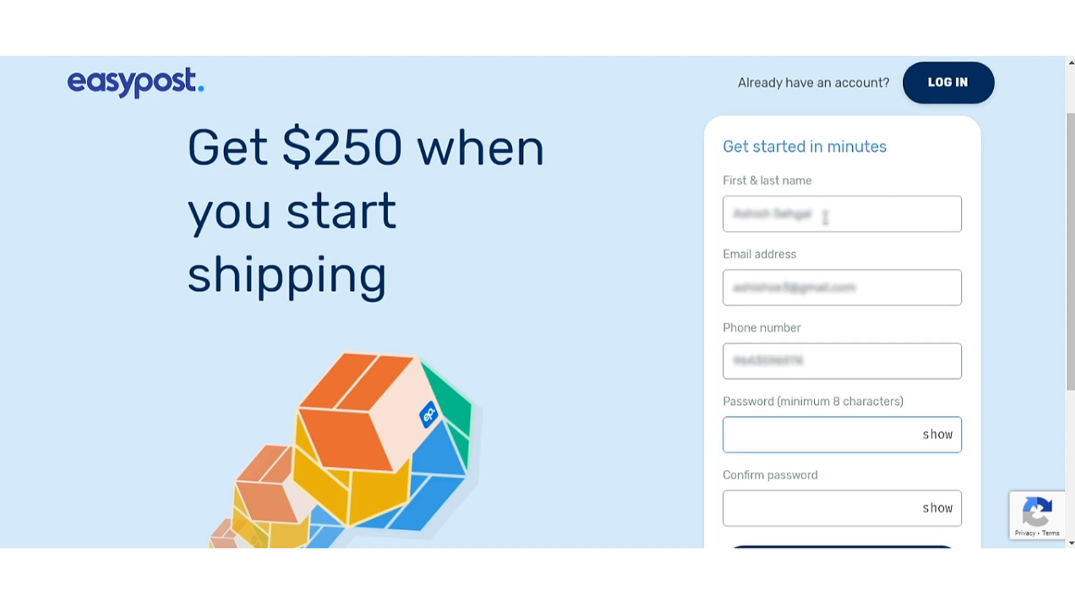
type("••••••••")
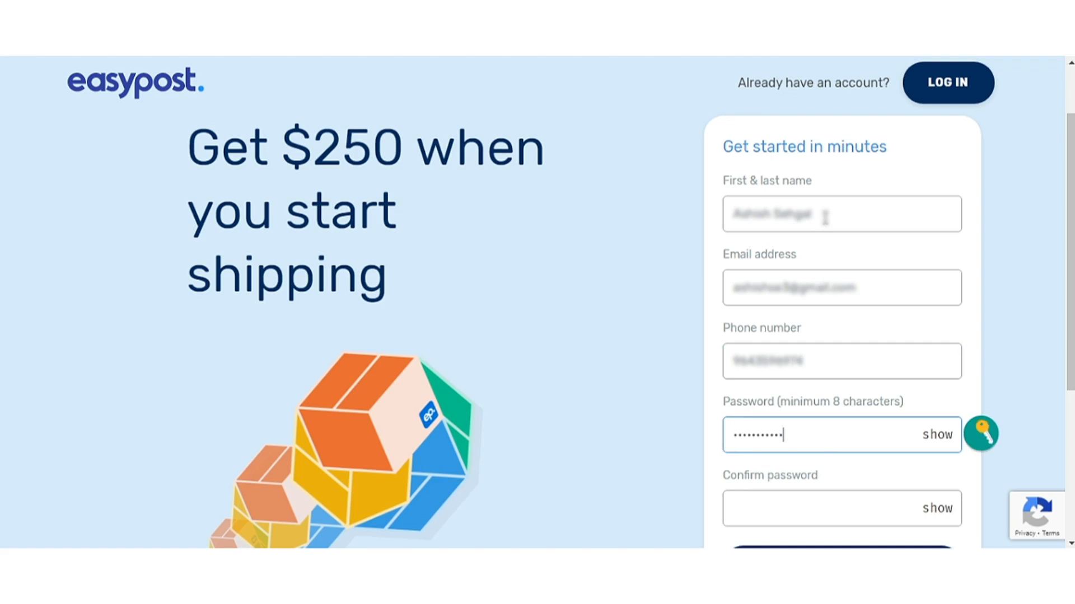
type("•••")
key("Tab")
type("•••••••••••")
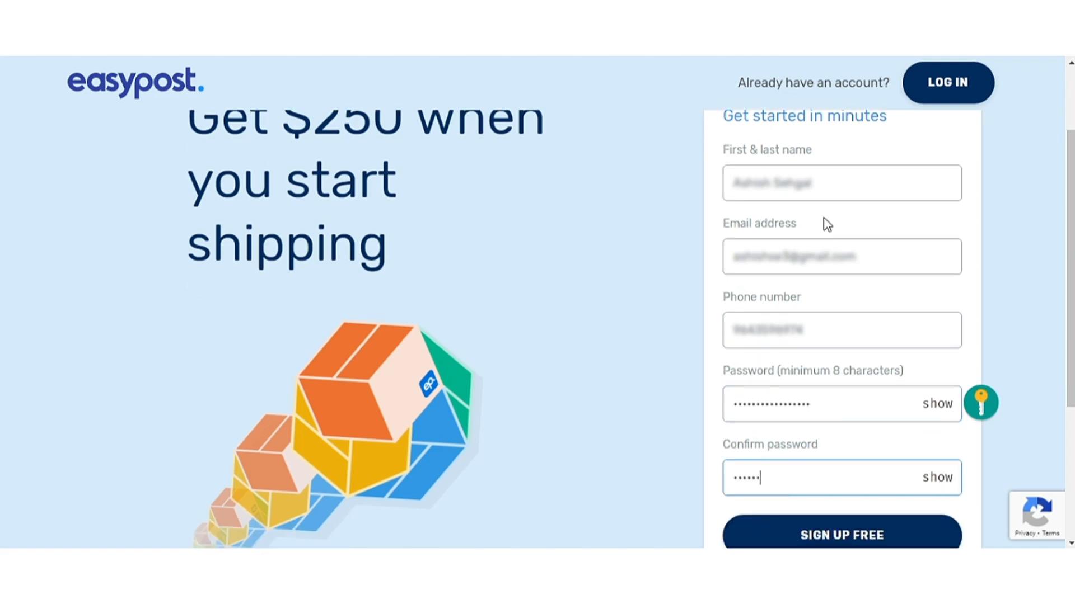
type("••••••")
scroll(827, 223, "down", 2)
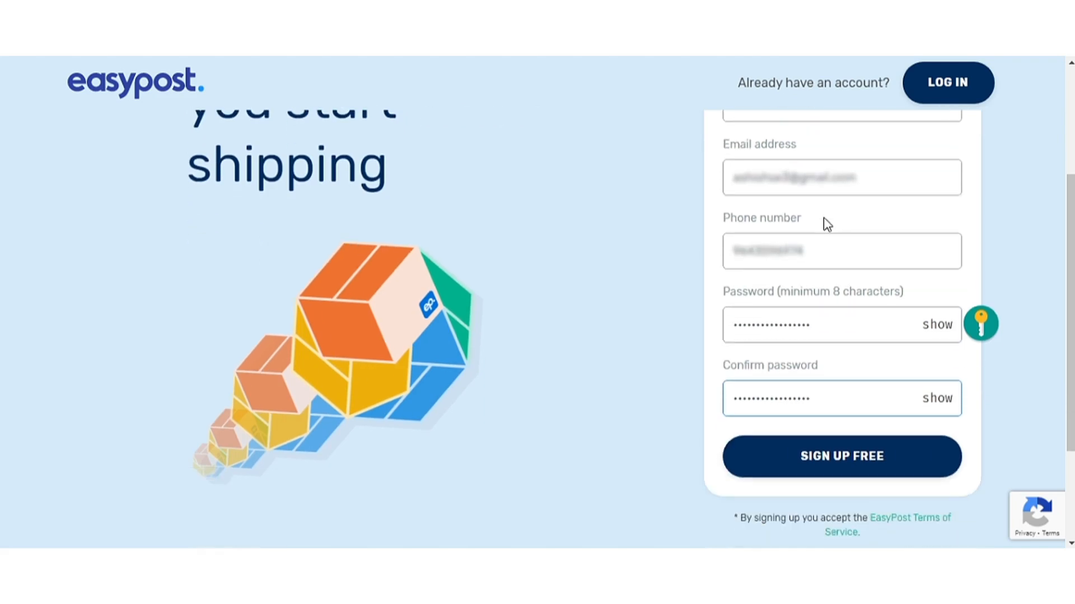
left_click(762, 453)
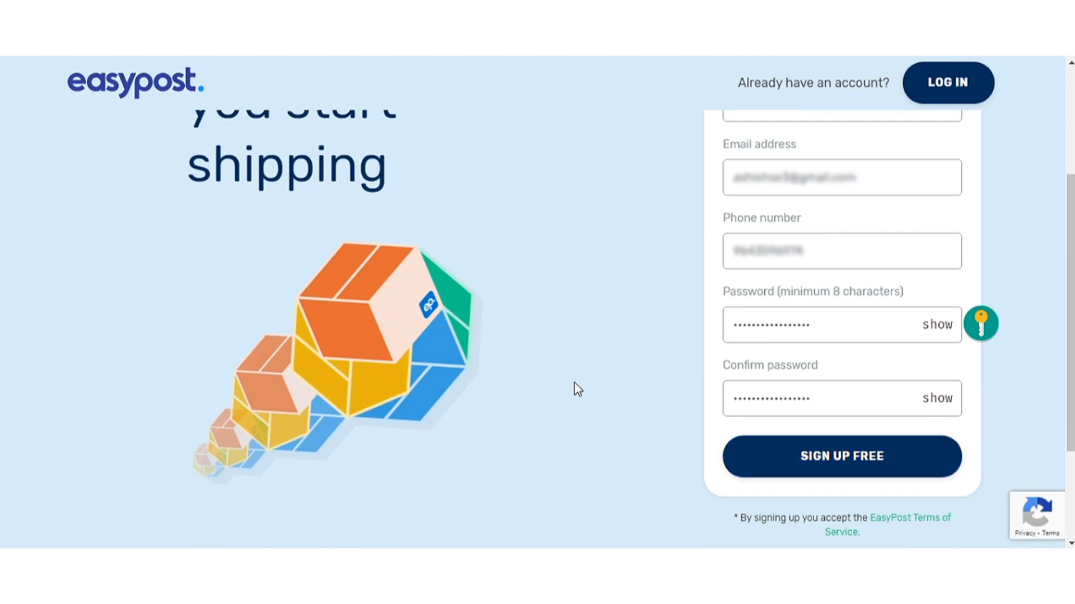
scroll(577, 390, "up", 3)
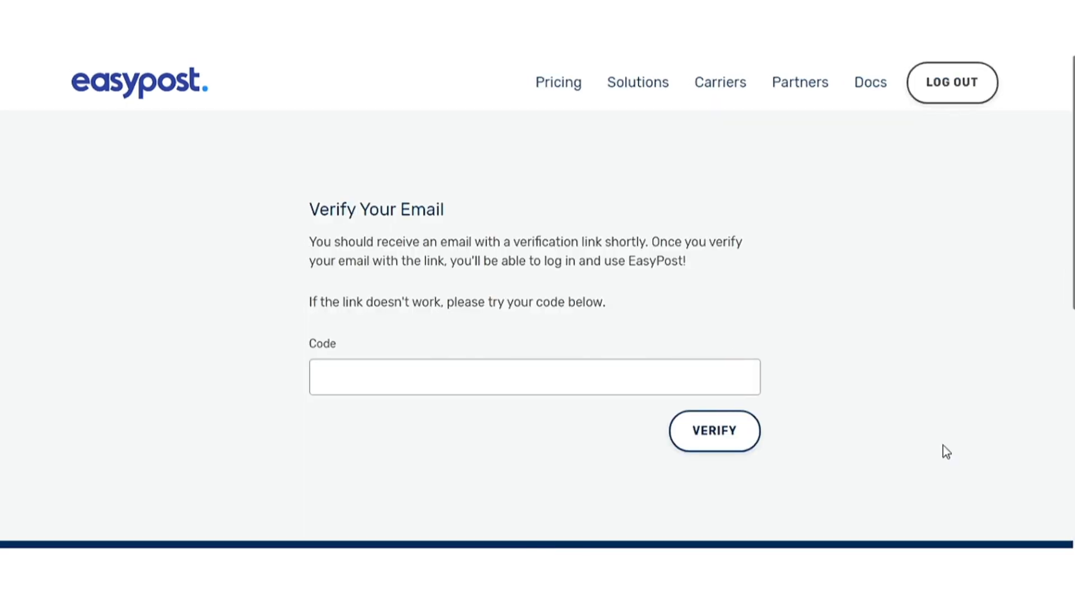
- Paste the e-mailed verification code and submit it to reach the Overview dashboard
left_click(434, 363)
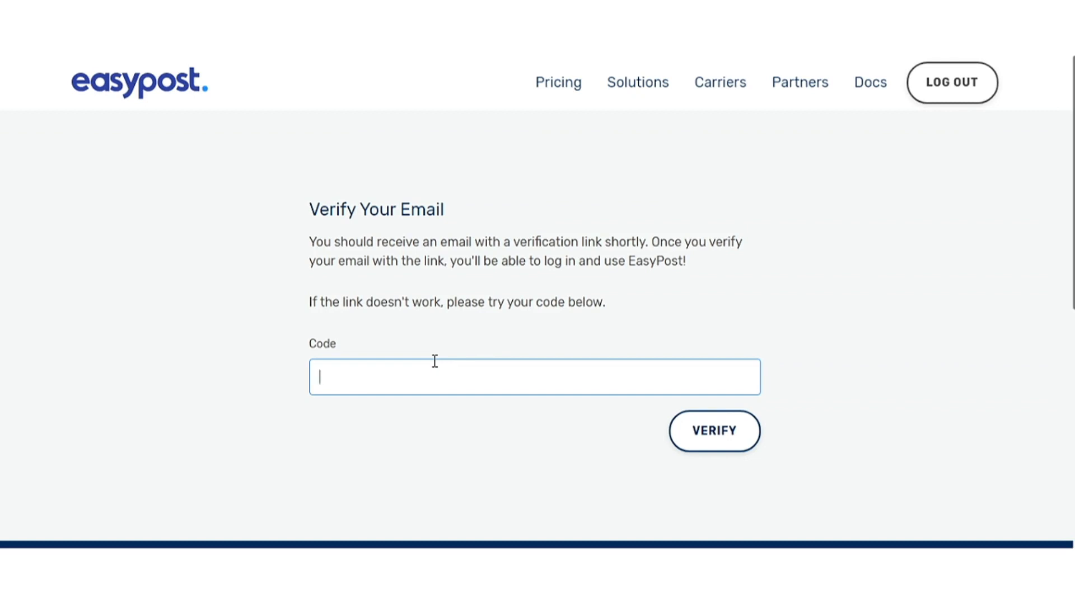
key("ctrl+v")
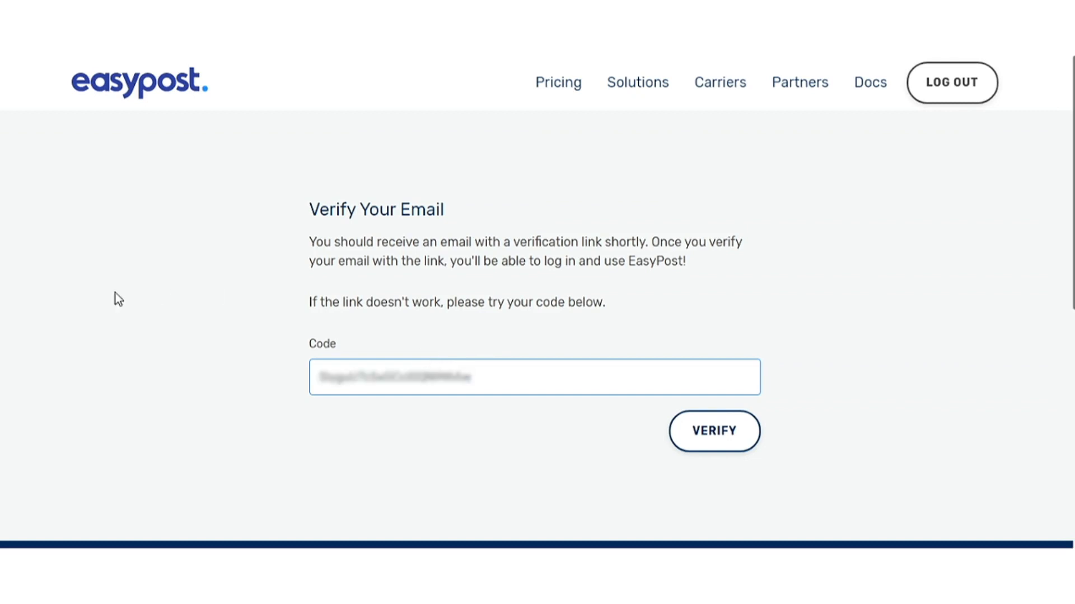
left_click(694, 449)
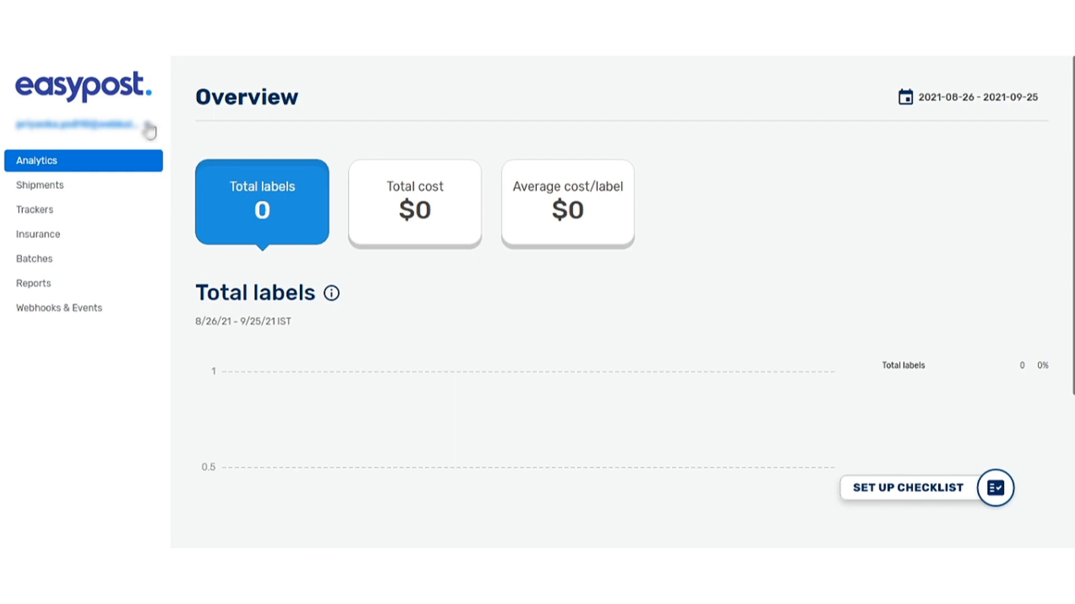
- Show the production and test keys on EasyPost's API Keys page
left_click(149, 128)
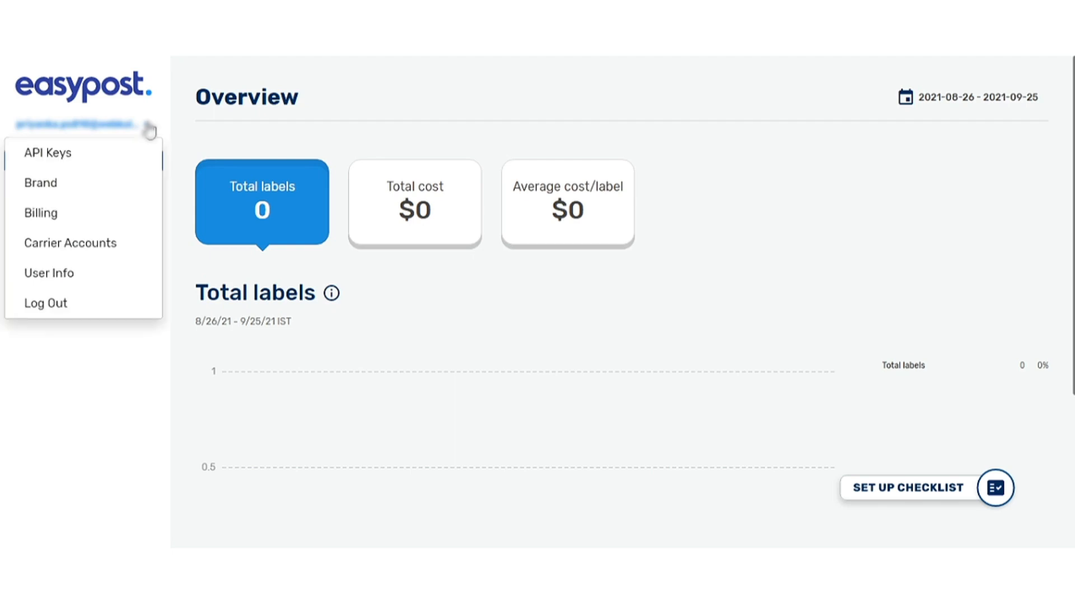
left_click(73, 158)
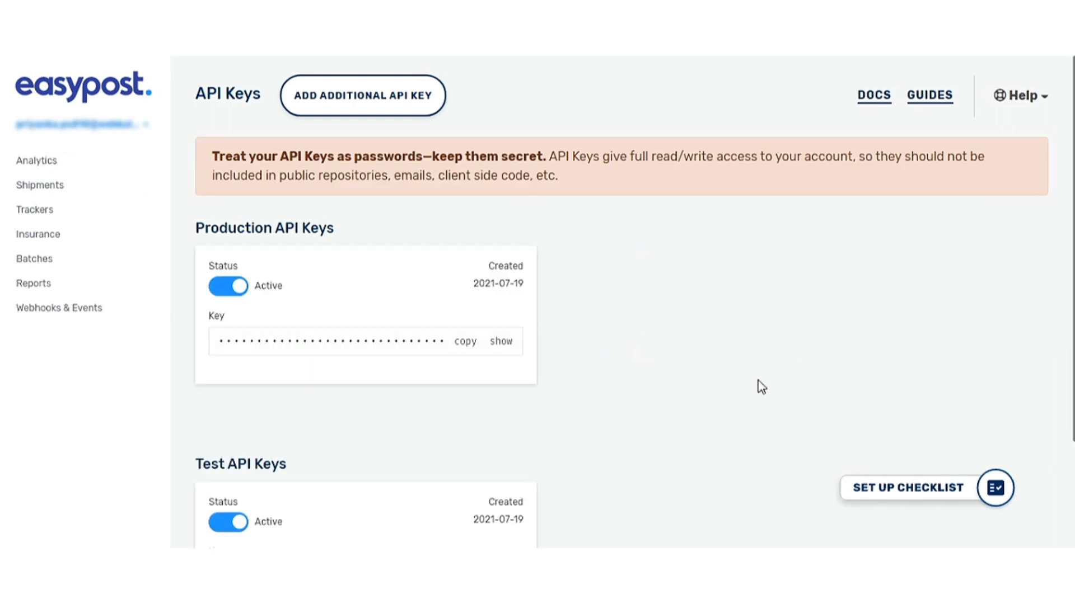
scroll(704, 387, "down", 1)
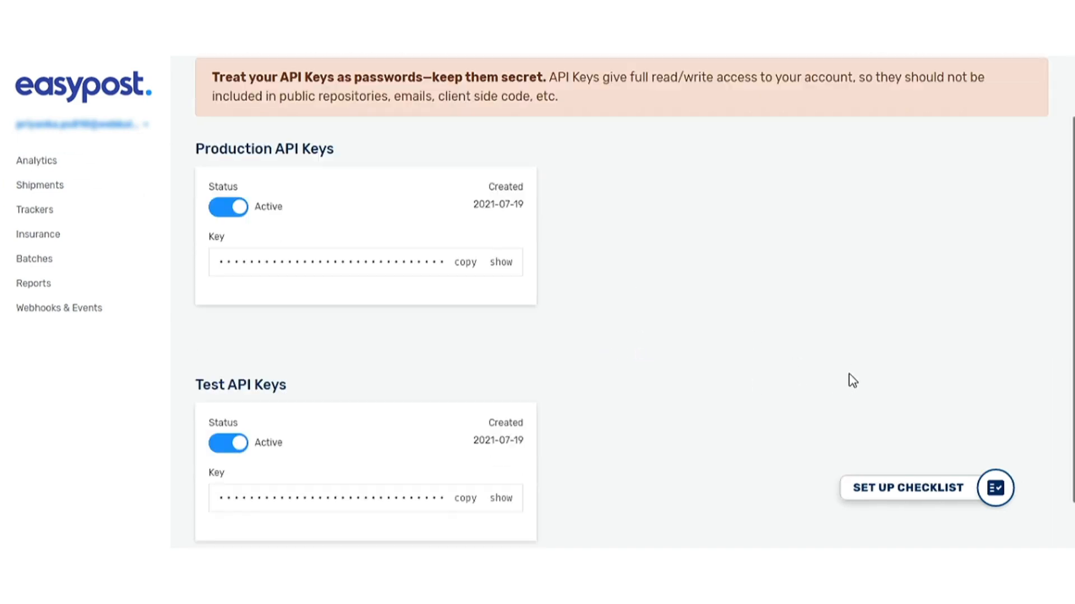
left_click(510, 269)
scroll(603, 322, "down", 1)
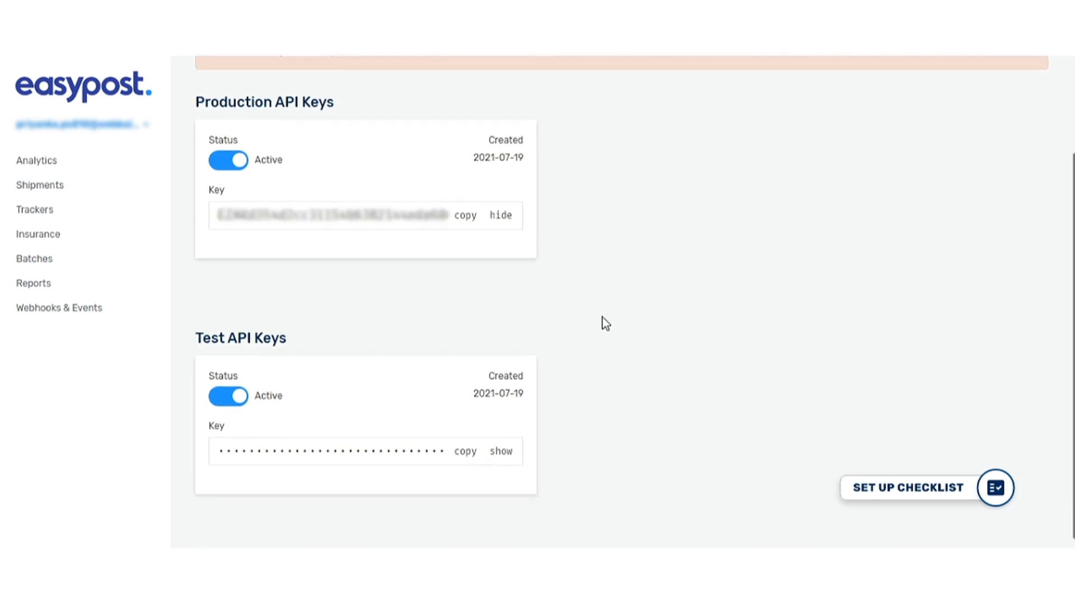
left_click(501, 439)
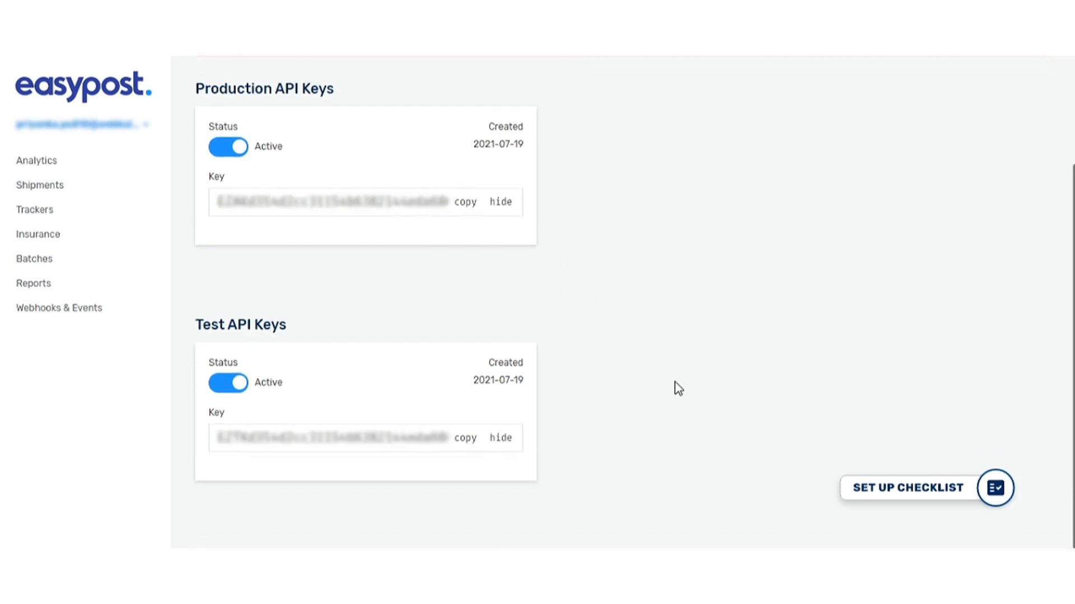
scroll(679, 388, "up", 2)
scroll(675, 386, "down", 1)
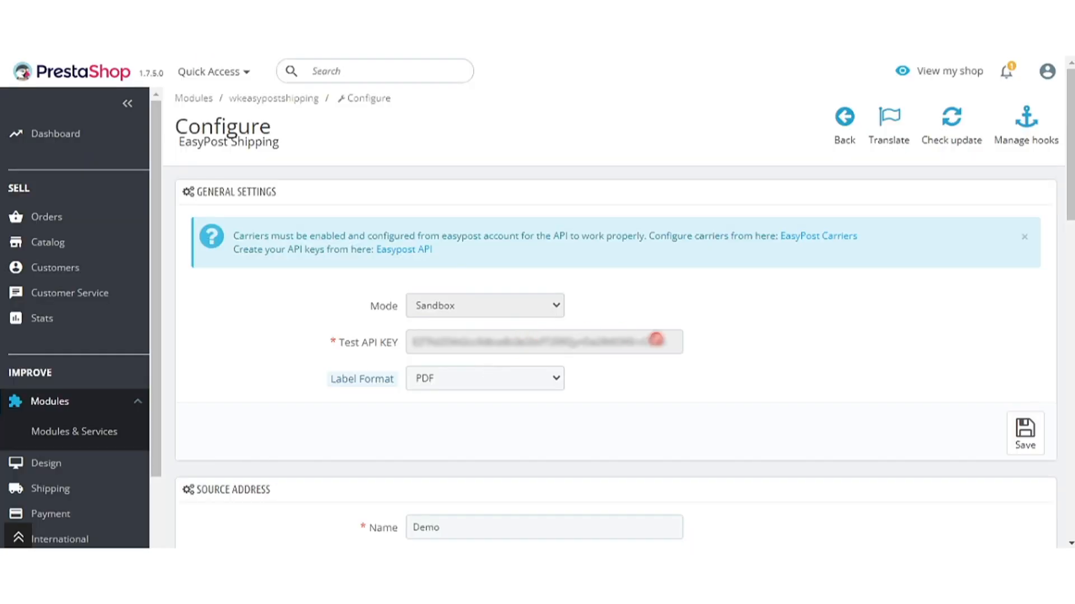
- Try the PNG, ZPL and EPL2 label format options
left_click(539, 383)
left_click(507, 414)
left_click(674, 402)
left_click(545, 383)
left_click(508, 425)
left_click(611, 408)
left_click(540, 381)
left_click(516, 441)
left_click(479, 400)
- Keep PDF labels, enter the production API key and save in Production mode
left_click(491, 386)
left_click(538, 411)
left_click(877, 379)
left_click(555, 336)
left_click(1036, 436)
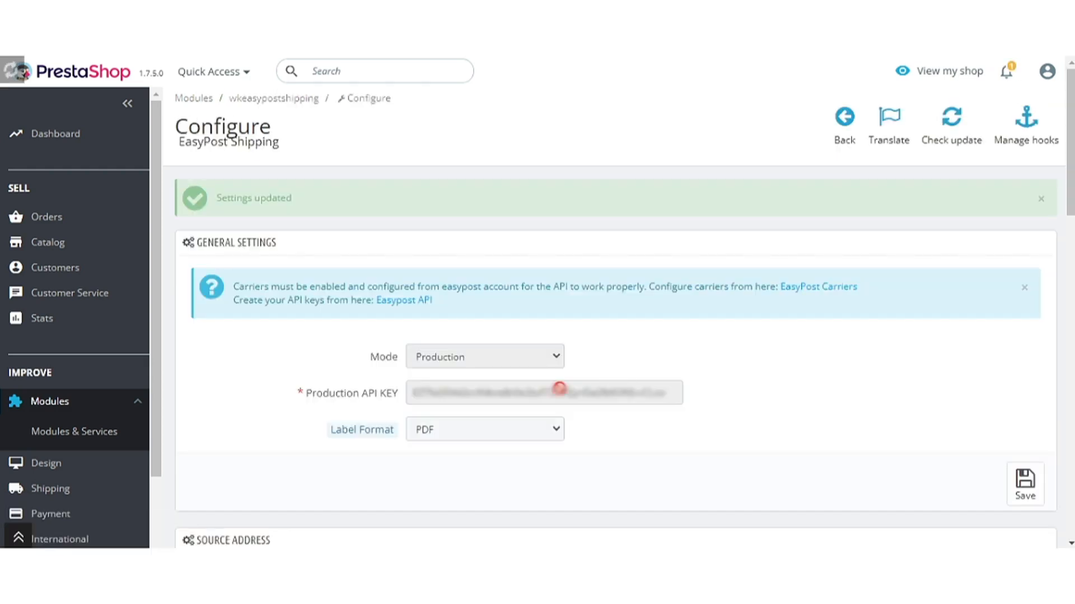
- Enter the sender's name, street and city, keeping the country as United States
scroll(643, 402, "down", 5)
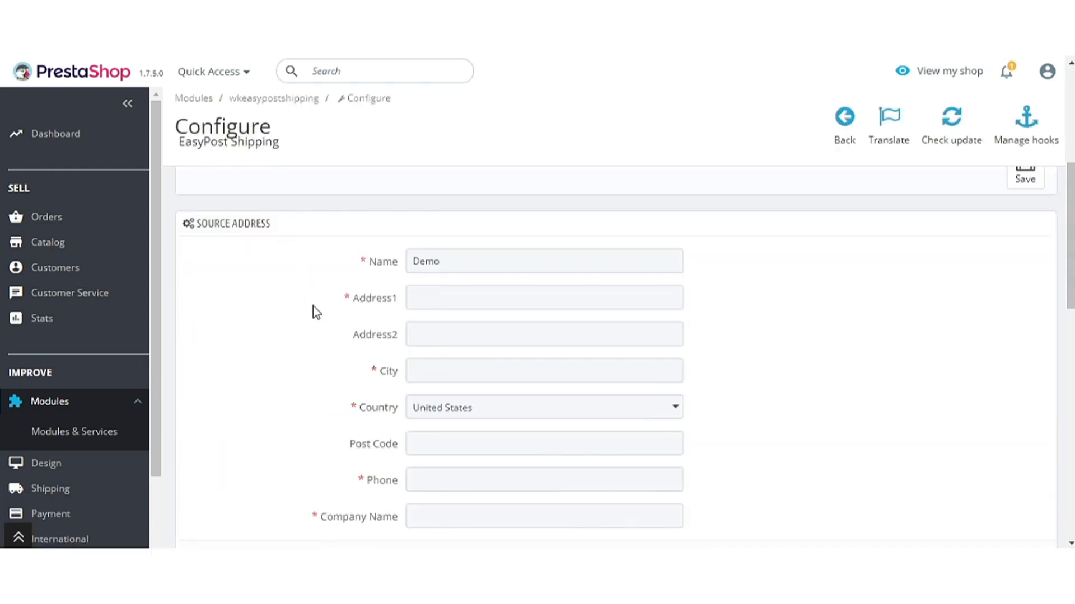
scroll(314, 306, "down", 2)
scroll(322, 288, "up", 2)
double_click(543, 262)
left_click(933, 287)
left_click(467, 289)
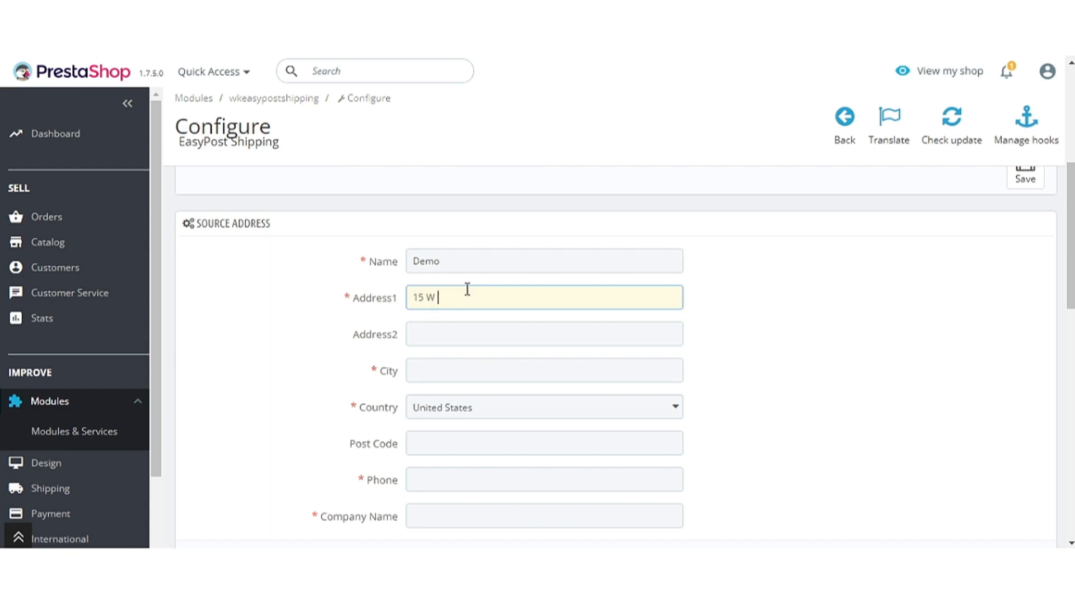
triple_click(659, 264)
type("John Doe")
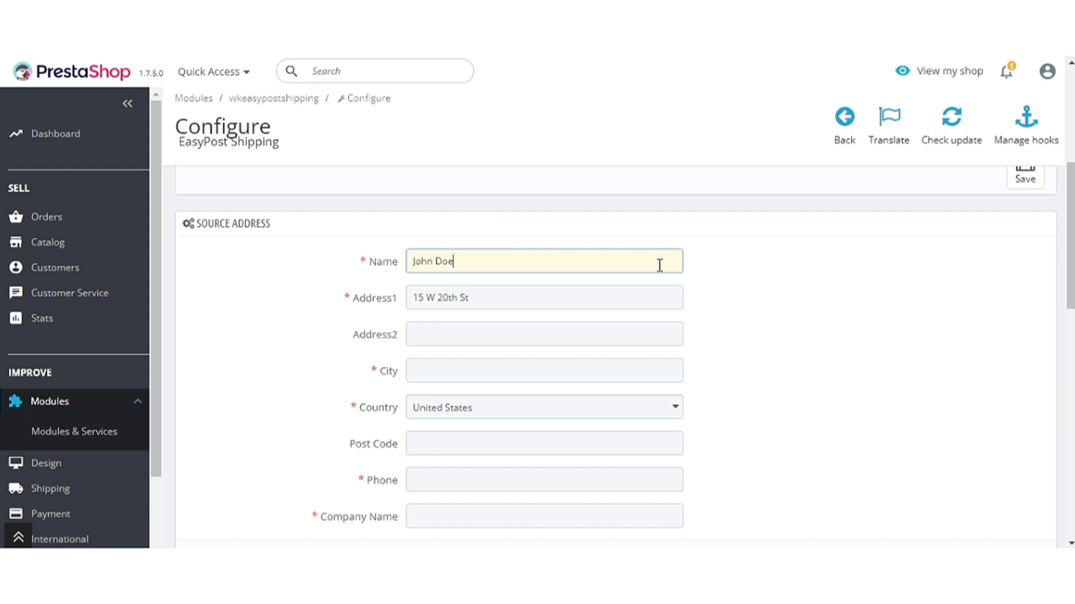
left_click(474, 374)
type("New York")
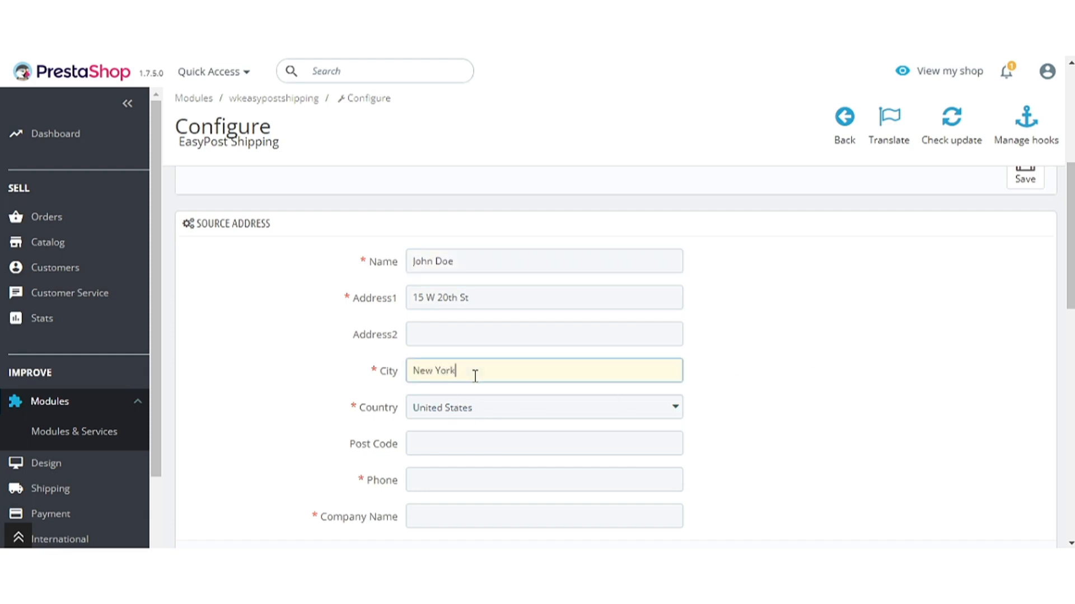
left_click(551, 414)
left_click(774, 397)
- Add the post code, phone number and company name ABC Limited, then save
scroll(767, 389, "down", 3)
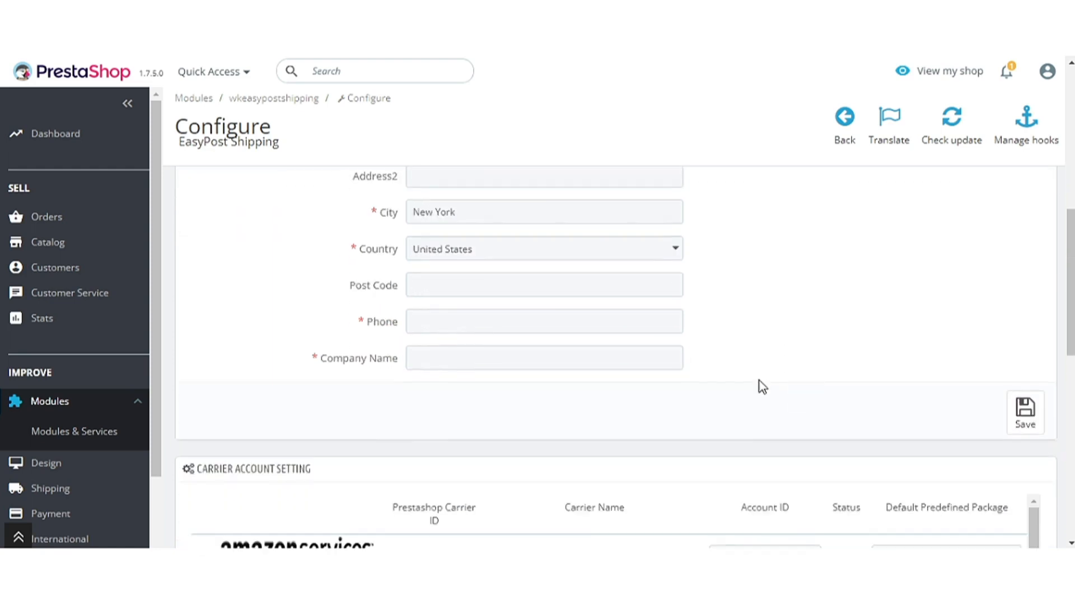
left_click(453, 286)
type("10009")
left_click(851, 328)
left_click(555, 320)
type("987")
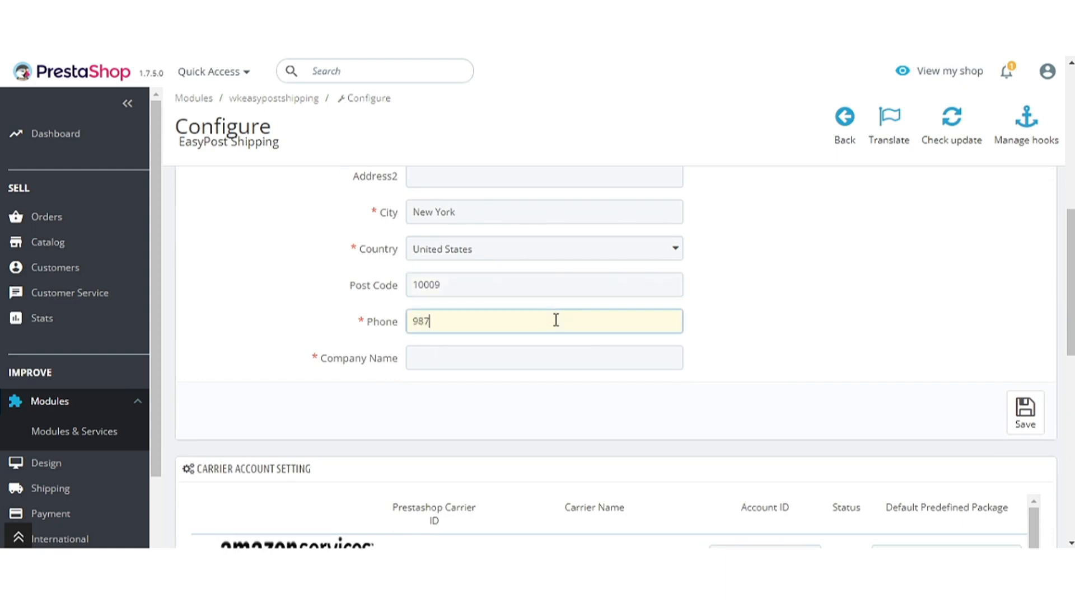
type("6543210")
key("Tab")
type("ABC Limited")
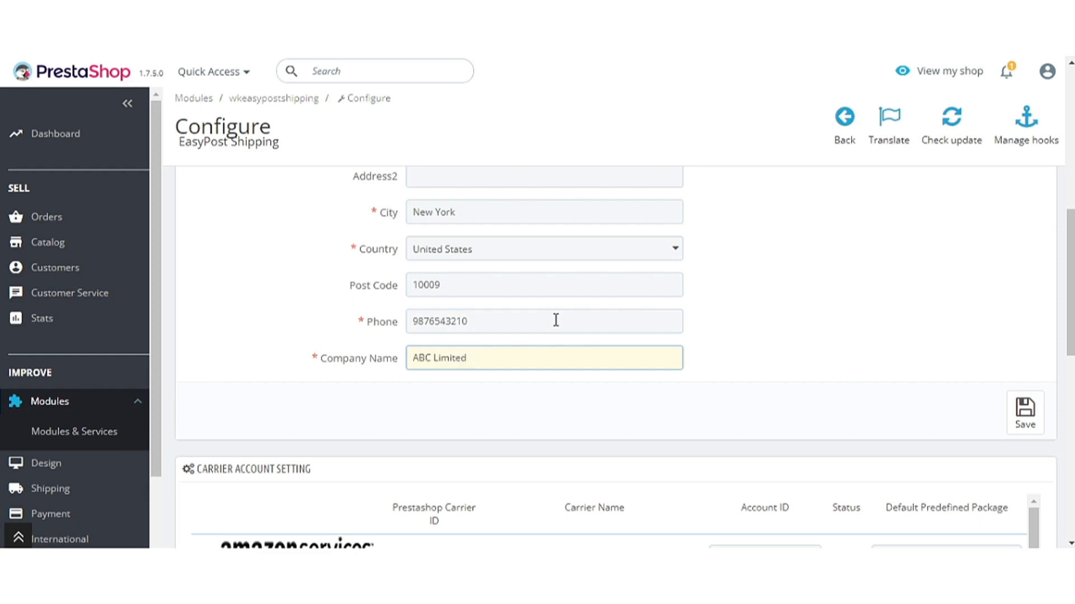
left_click(778, 342)
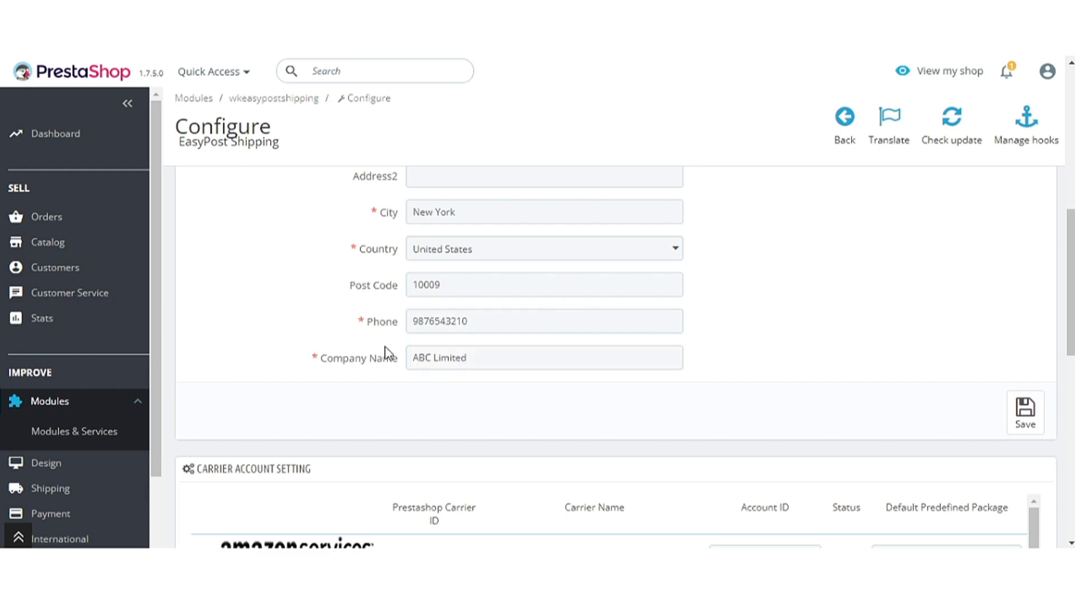
left_click(1025, 417)
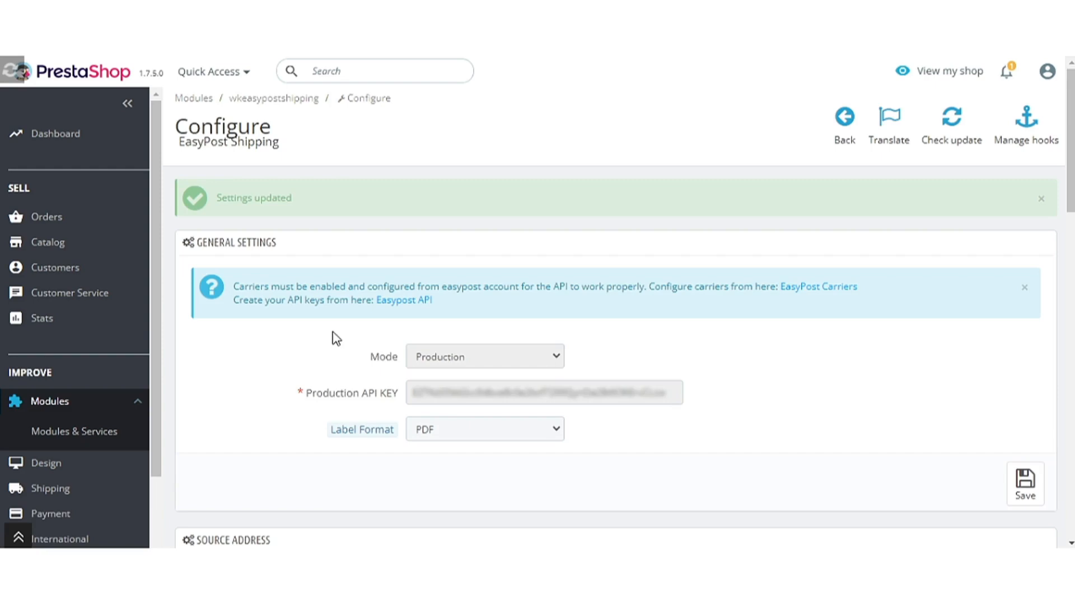
scroll(331, 336, "down", 12)
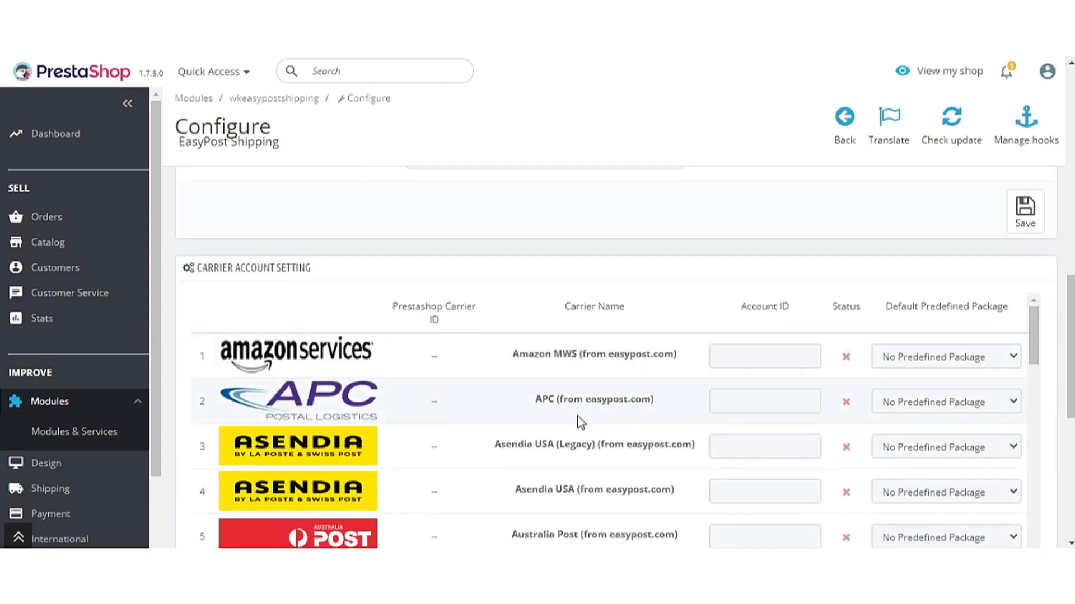
scroll(627, 434, "down", 15)
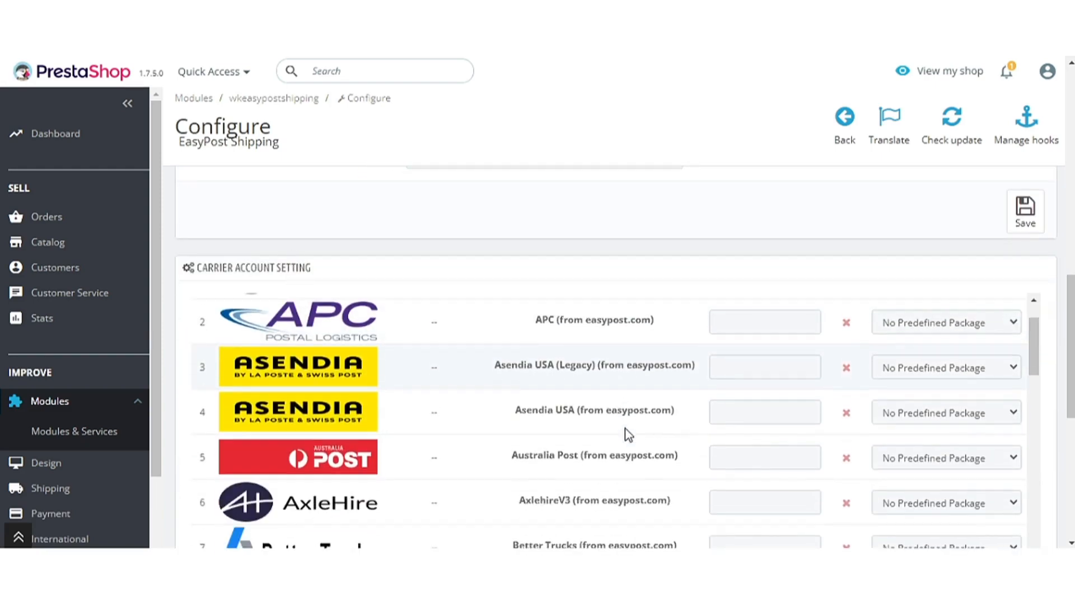
scroll(625, 432, "down", 20)
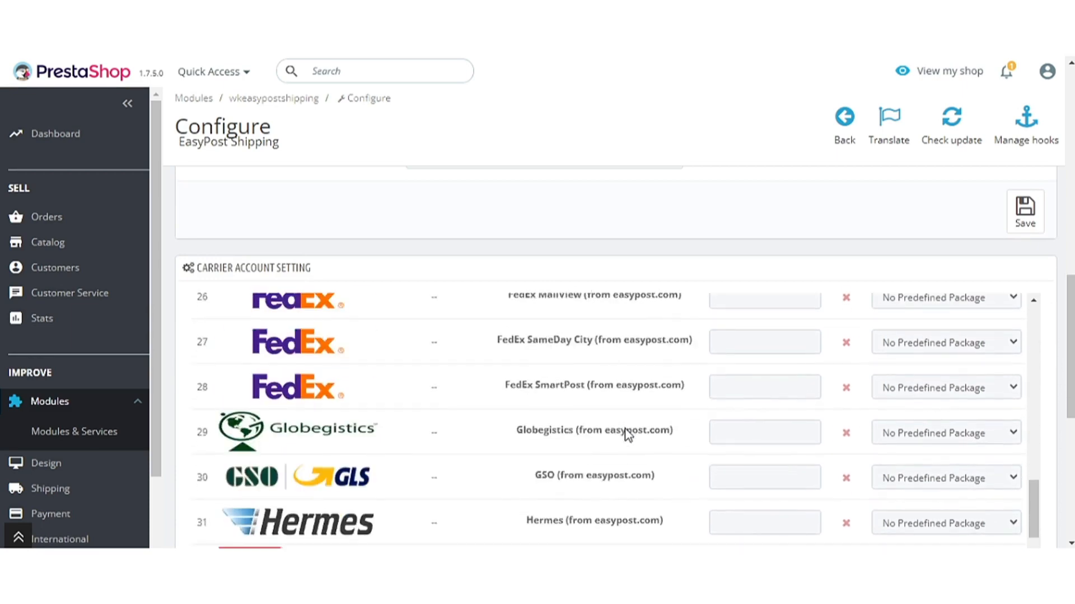
scroll(626, 434, "down", 10)
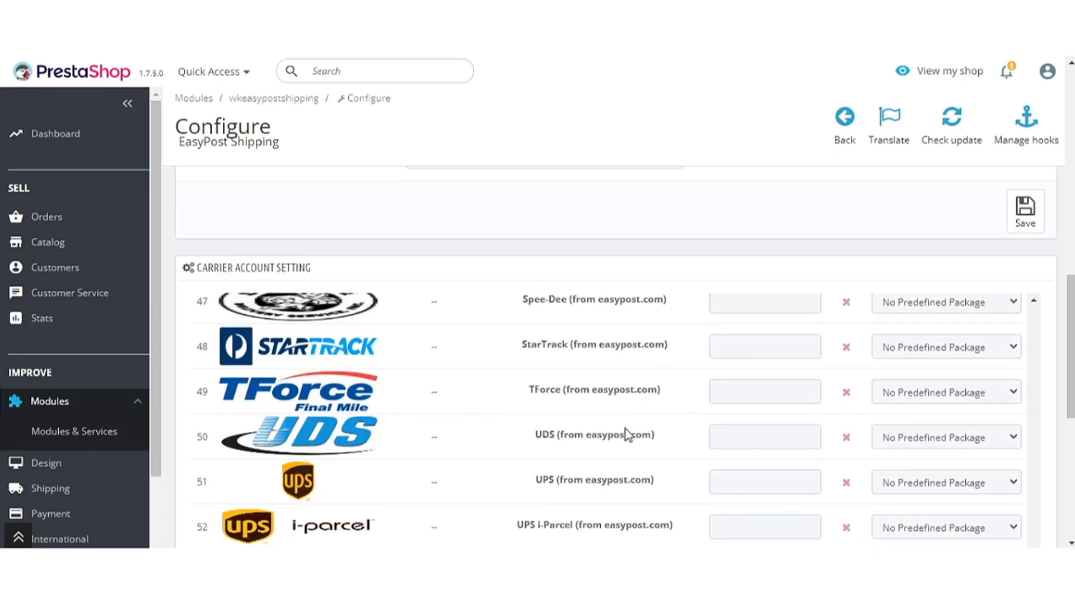
scroll(626, 434, "up", 5)
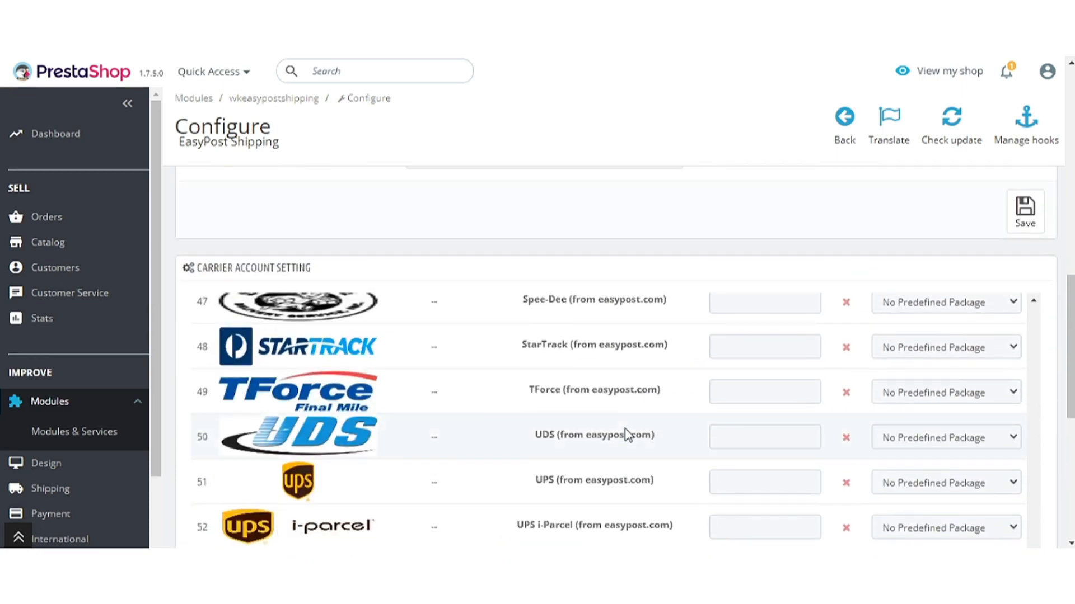
scroll(704, 441, "down", 2)
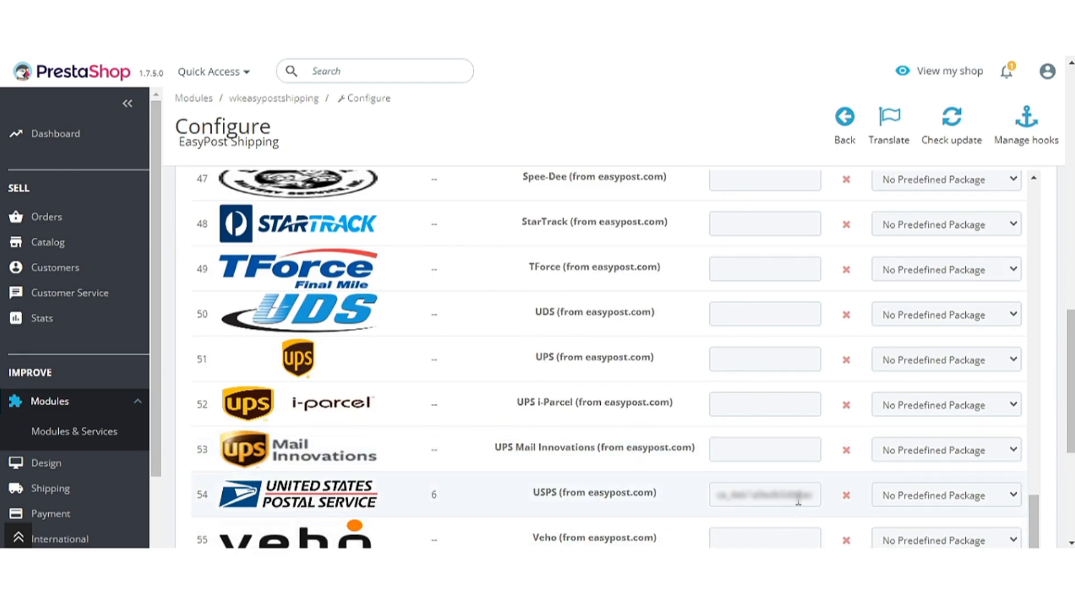
- Choose FlatRateEnvelope as the USPS carrier's default predefined package
left_click(944, 504)
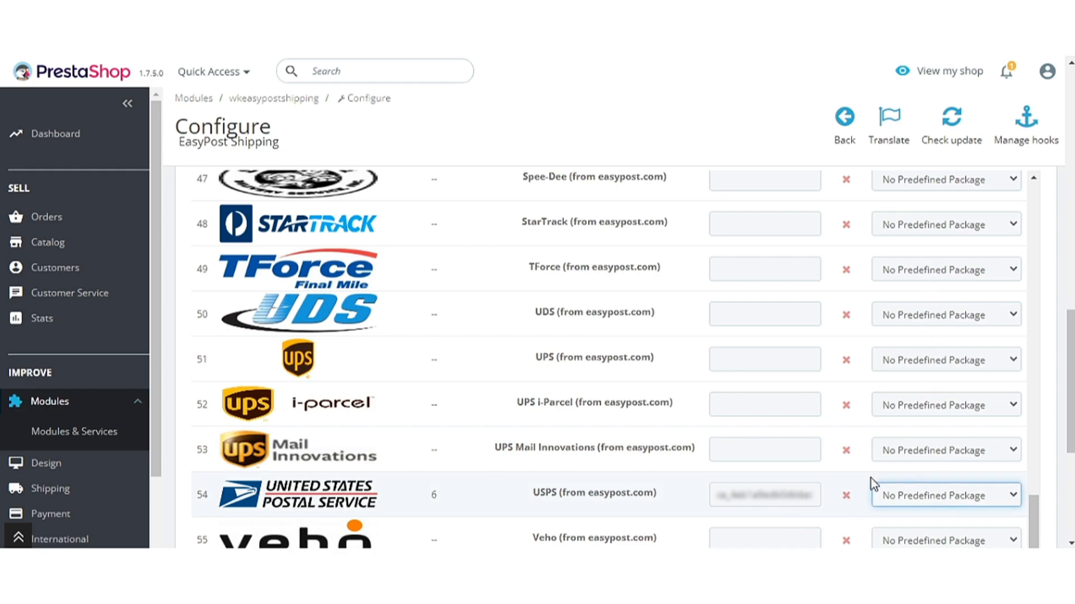
left_click(847, 494)
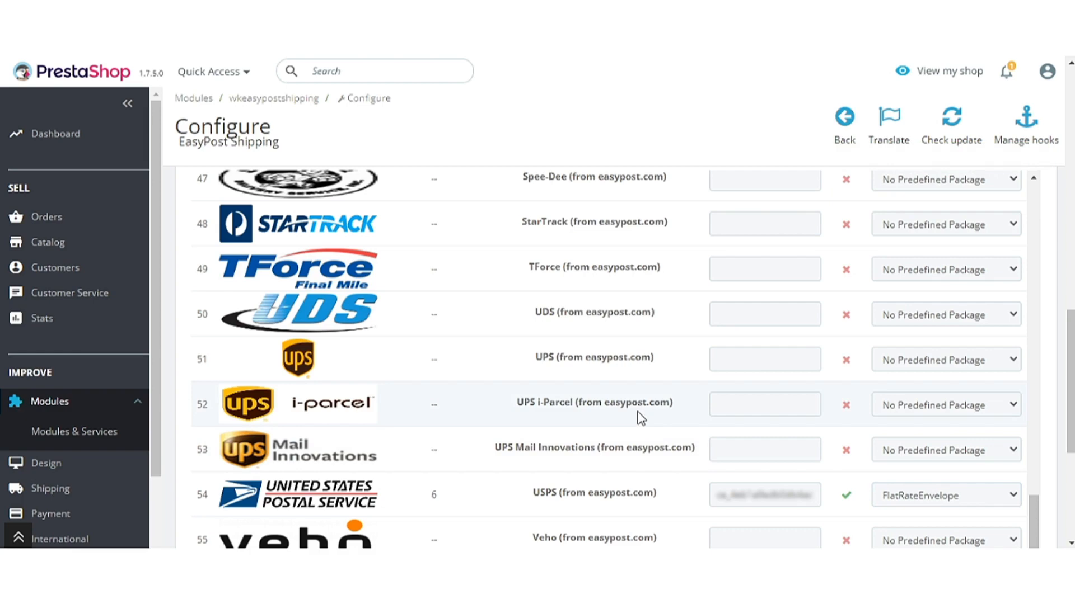
scroll(640, 418, "down", 5)
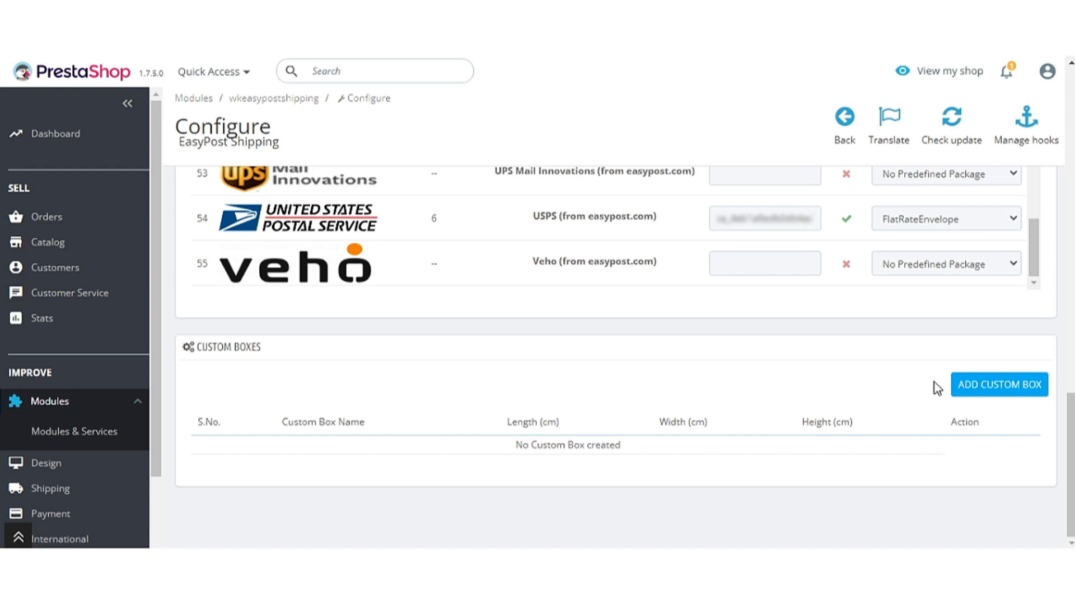
- Add a custom box 'Custom' of 8 cm height, 10 cm length, 10 cm width, then reload
left_click(973, 390)
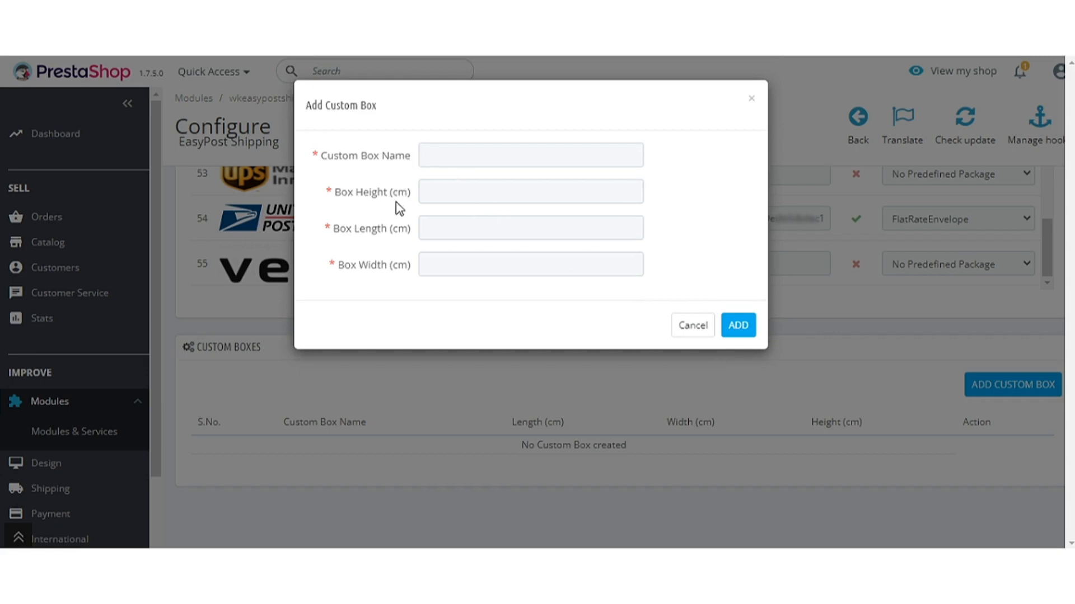
left_click(492, 163)
type("Custom")
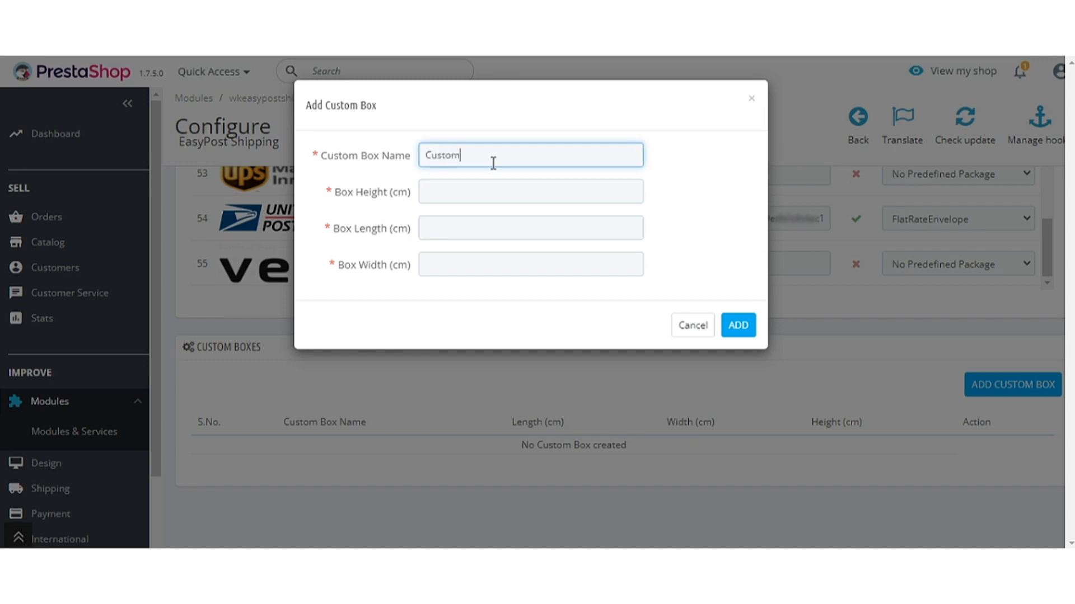
left_click(502, 185)
type("8")
key("Tab")
type("10")
key("Tab")
type("10")
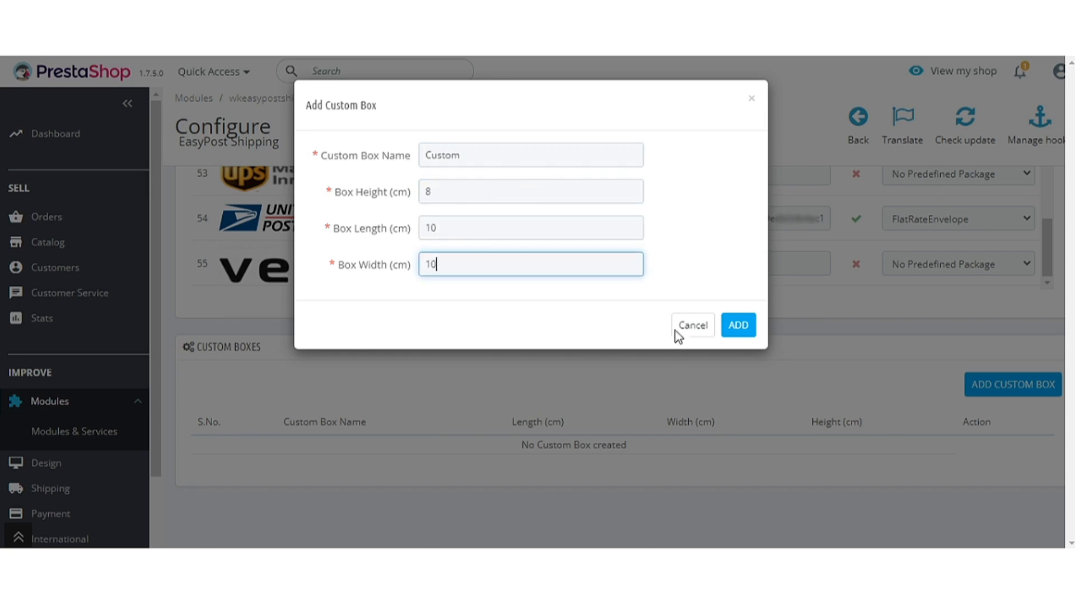
left_click(737, 327)
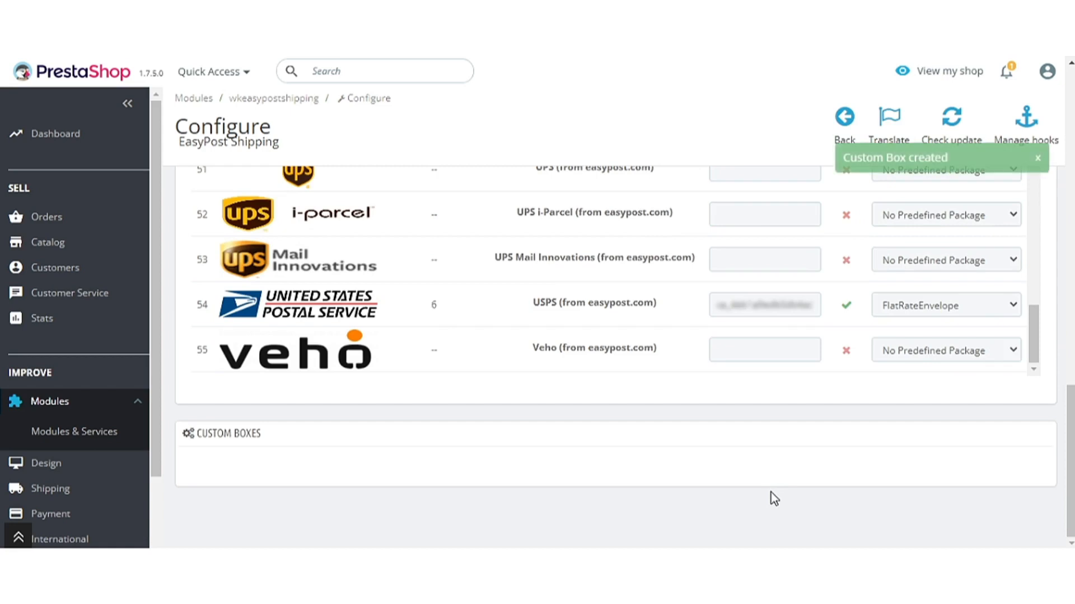
left_click(66, 31)
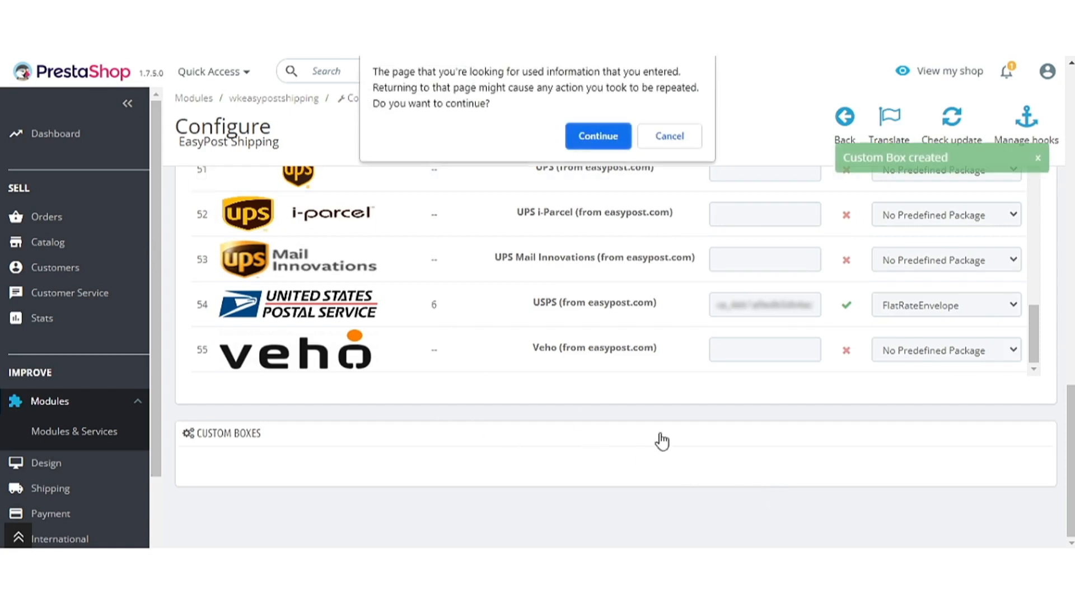
- Set Custom as the default package for both Asendia USA (Legacy) and Asendia USA
left_click(591, 132)
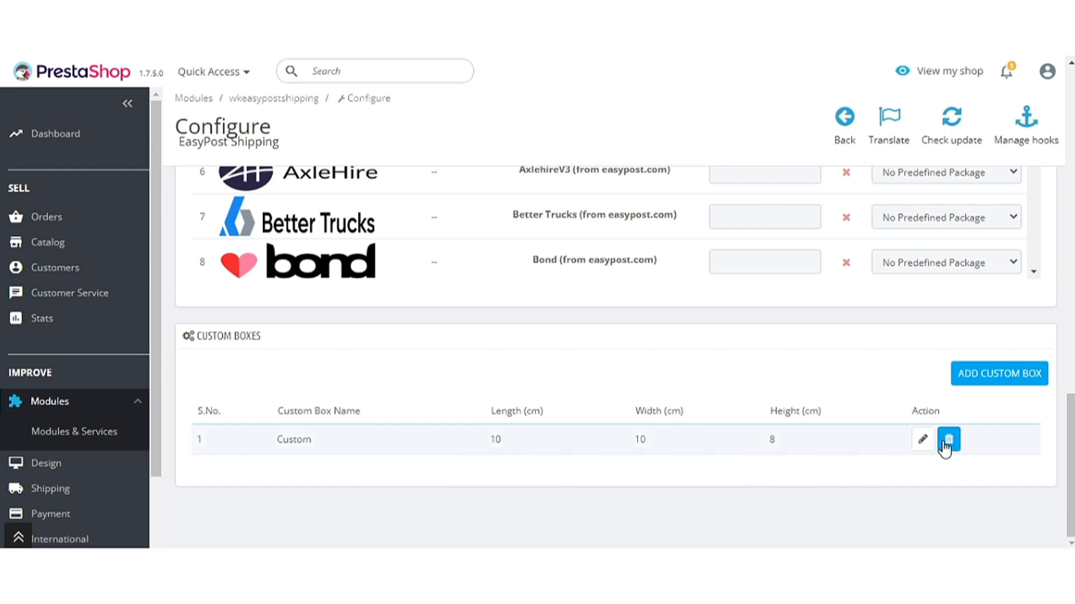
scroll(789, 503, "up", 10)
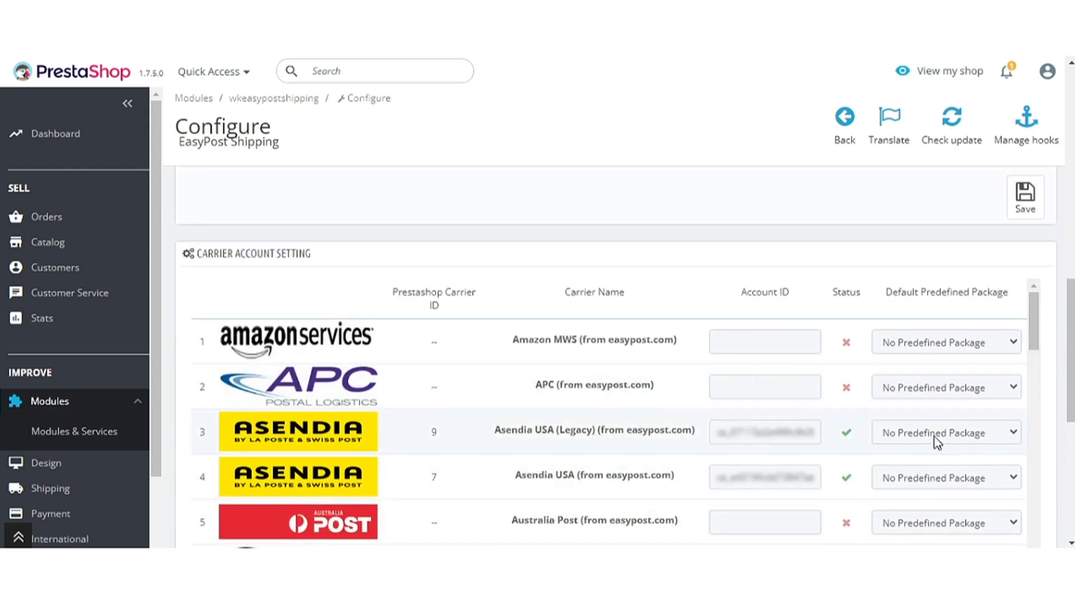
left_click(935, 438)
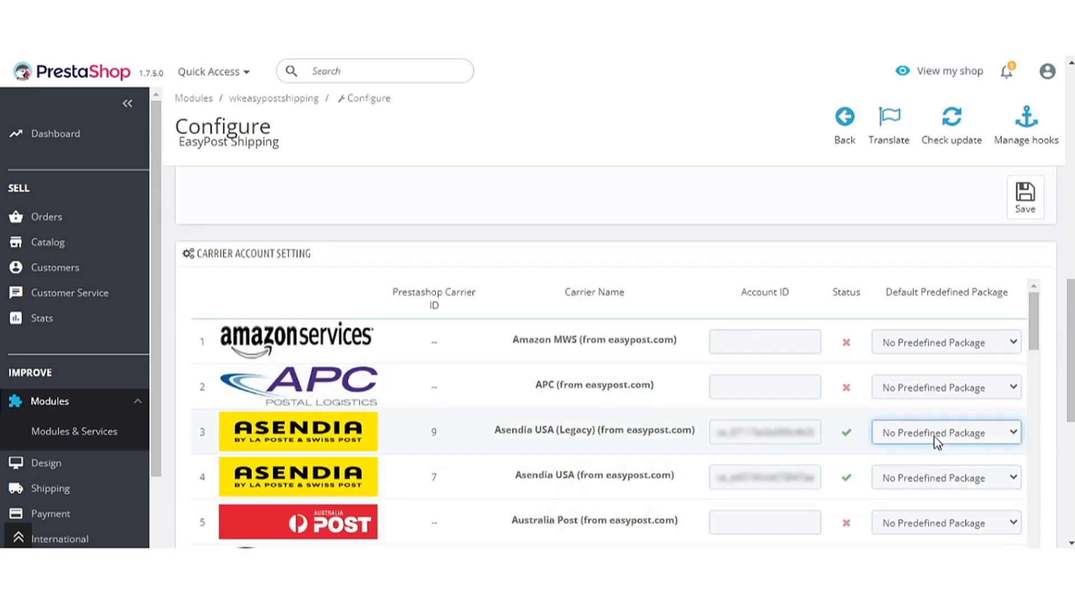
left_click(925, 462)
left_click(860, 454)
scroll(864, 460, "down", 1)
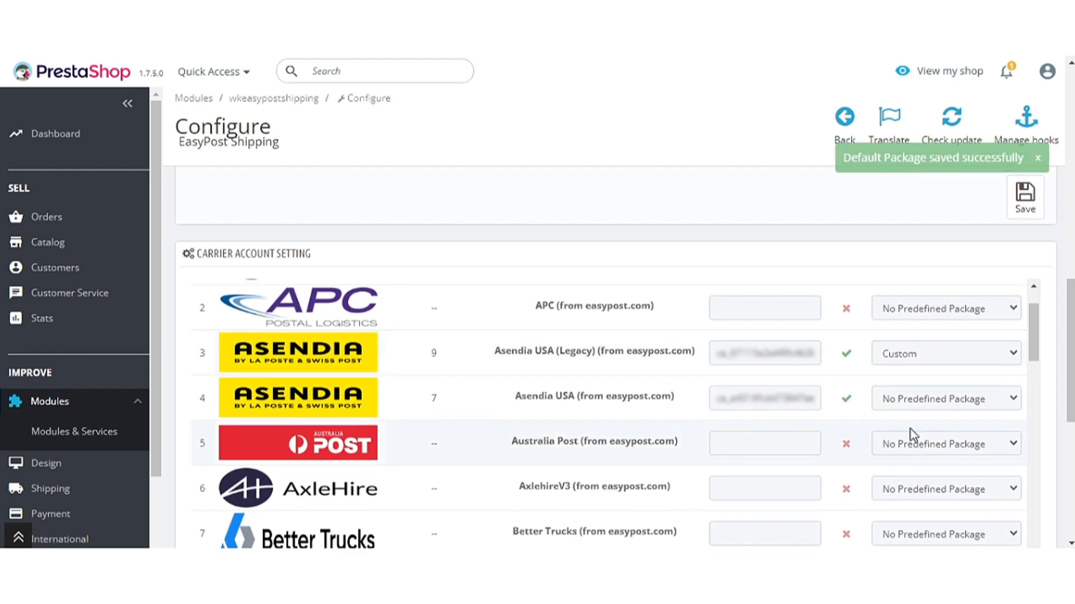
left_click(942, 401)
left_click(930, 433)
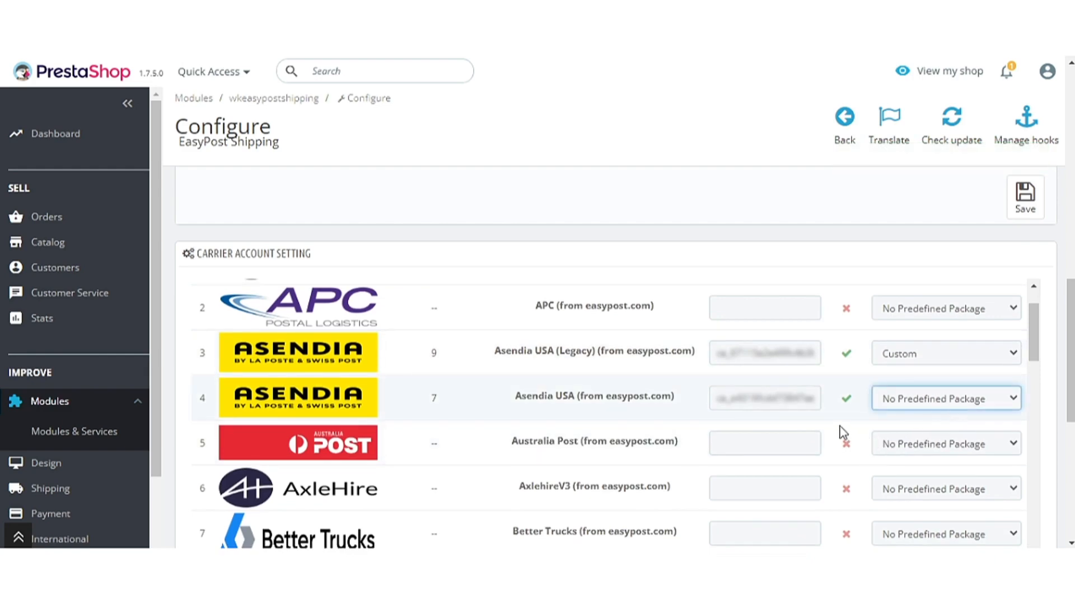
scroll(1045, 283, "down", 5)
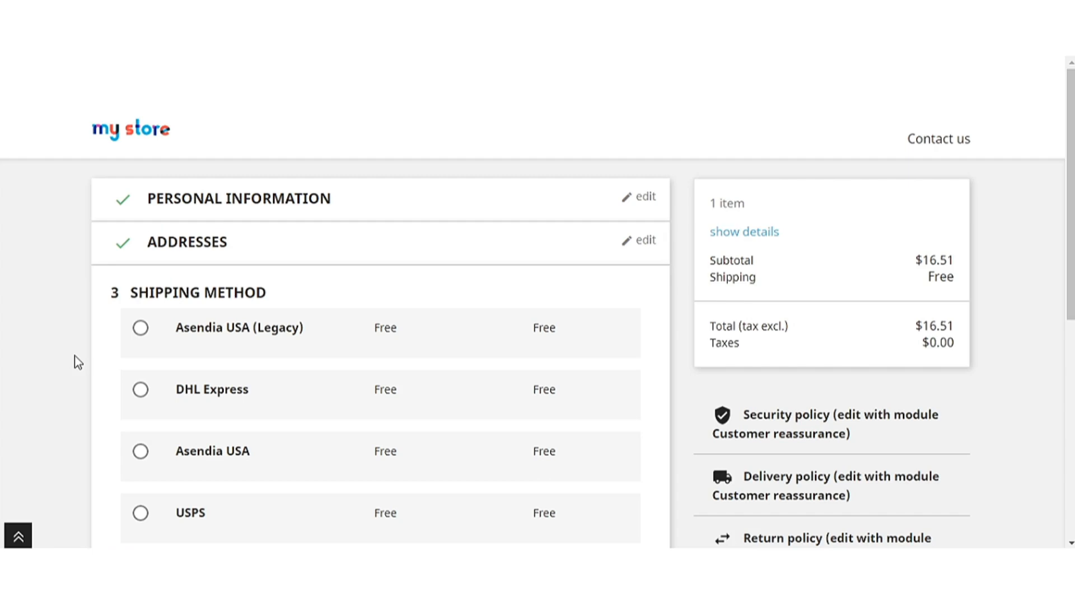
- Choose USPS shipping, pay by check and accept the terms of service
scroll(75, 356, "down", 1)
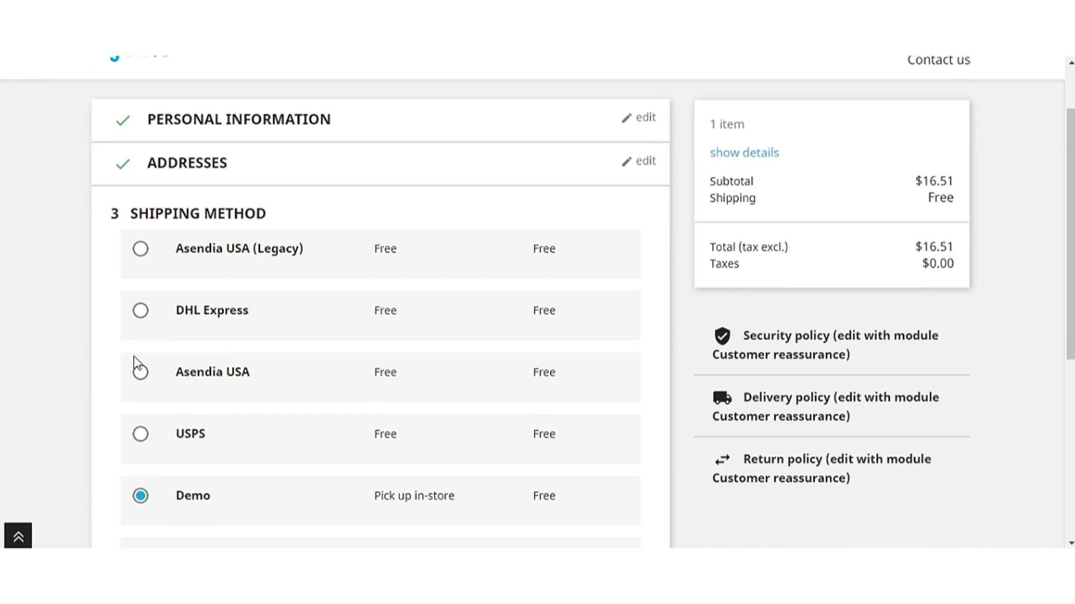
scroll(136, 363, "down", 1)
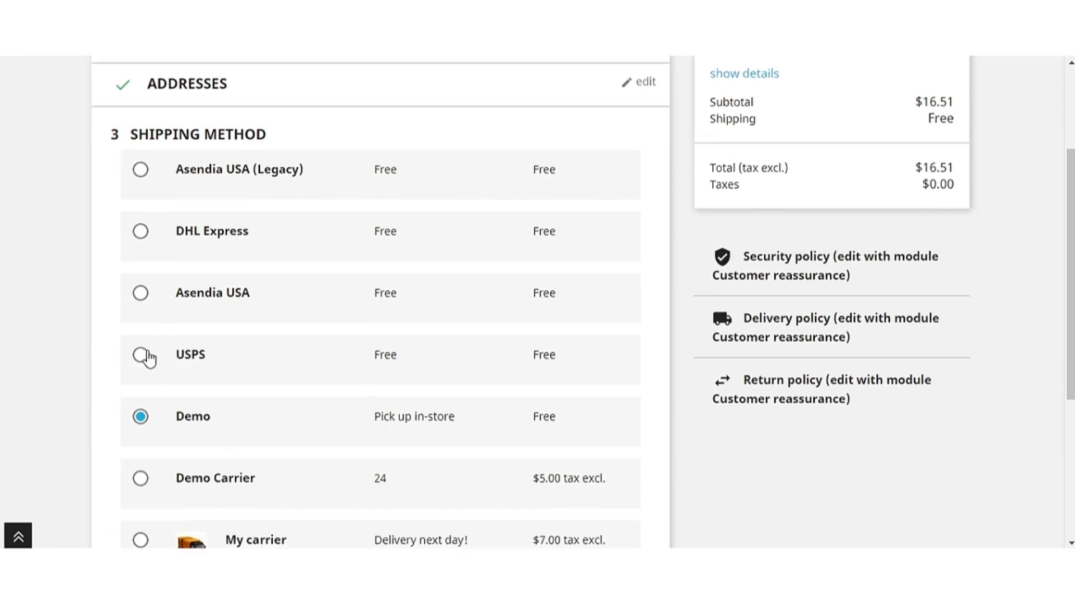
left_click(147, 355)
scroll(344, 381, "down", 4)
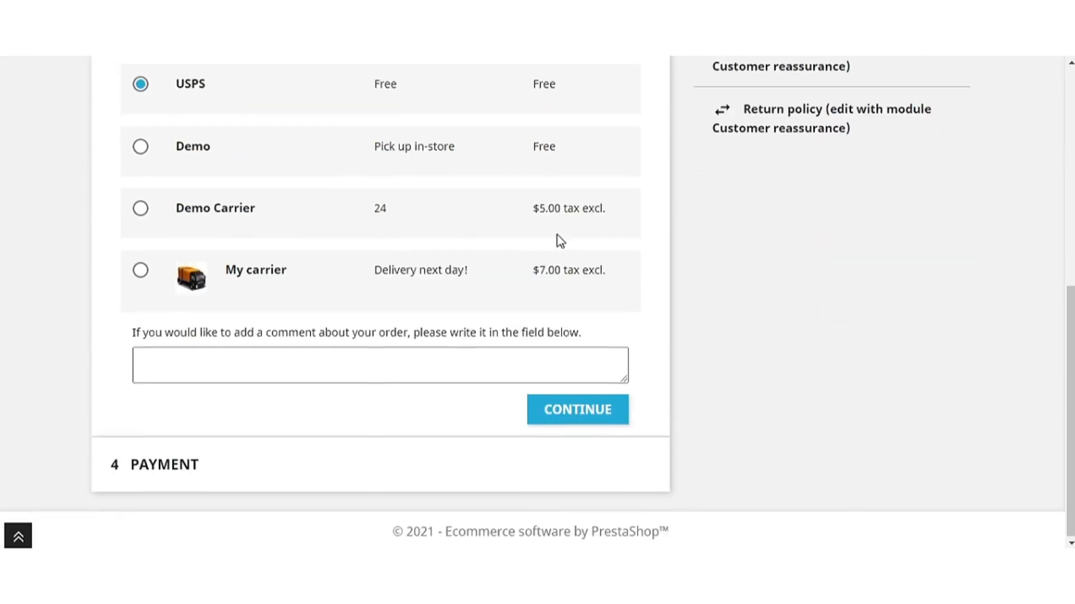
left_click(608, 411)
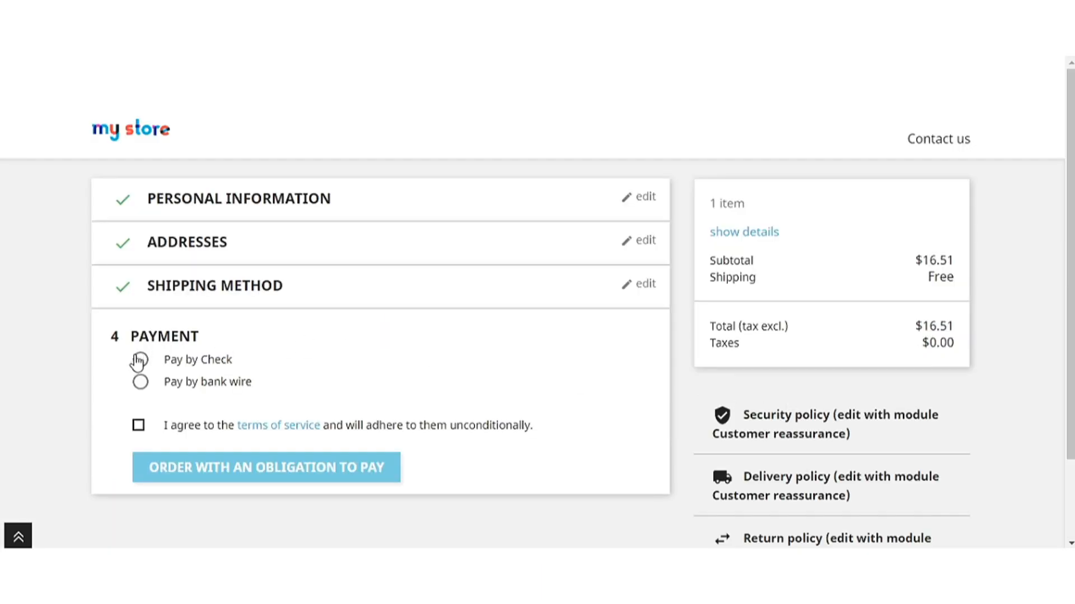
left_click(139, 358)
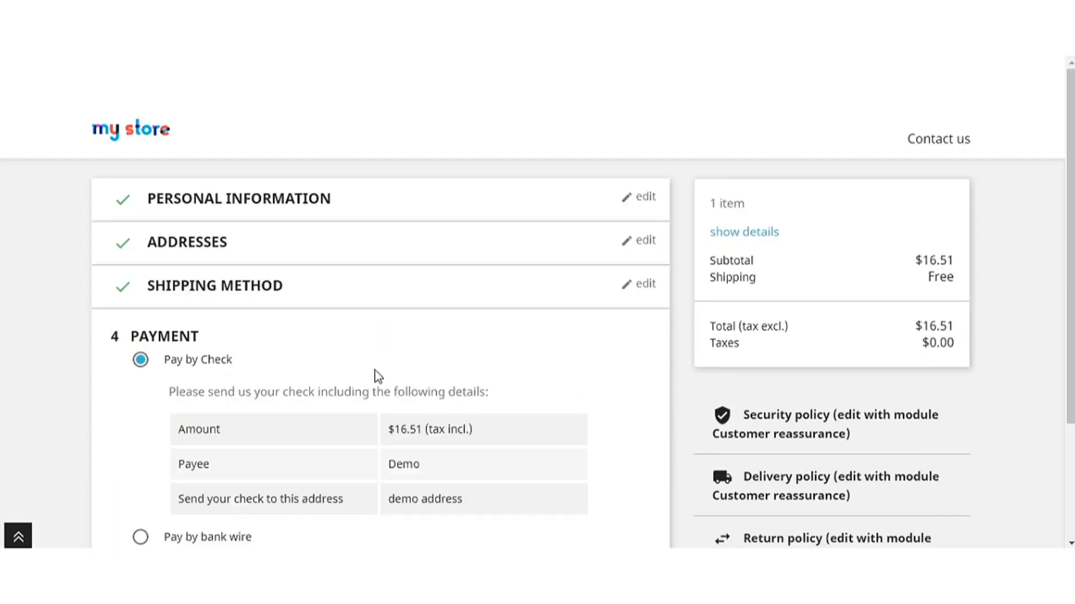
scroll(378, 376, "down", 3)
left_click(138, 422)
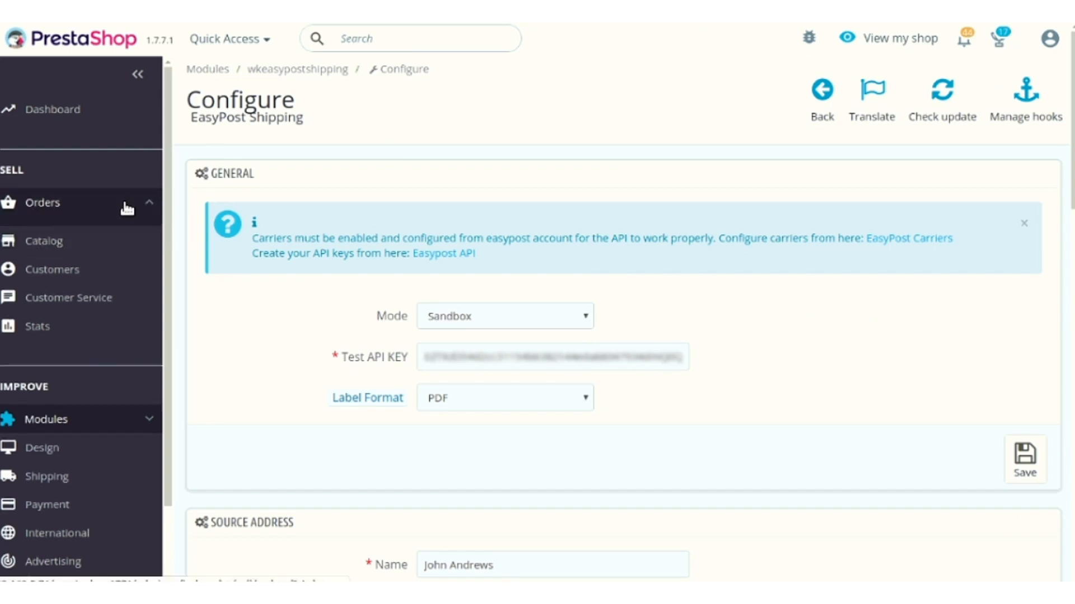
- Open the new $16.51 order's detail page and scroll down to its EasyPost Create Shipment section
mouse_move(127, 209)
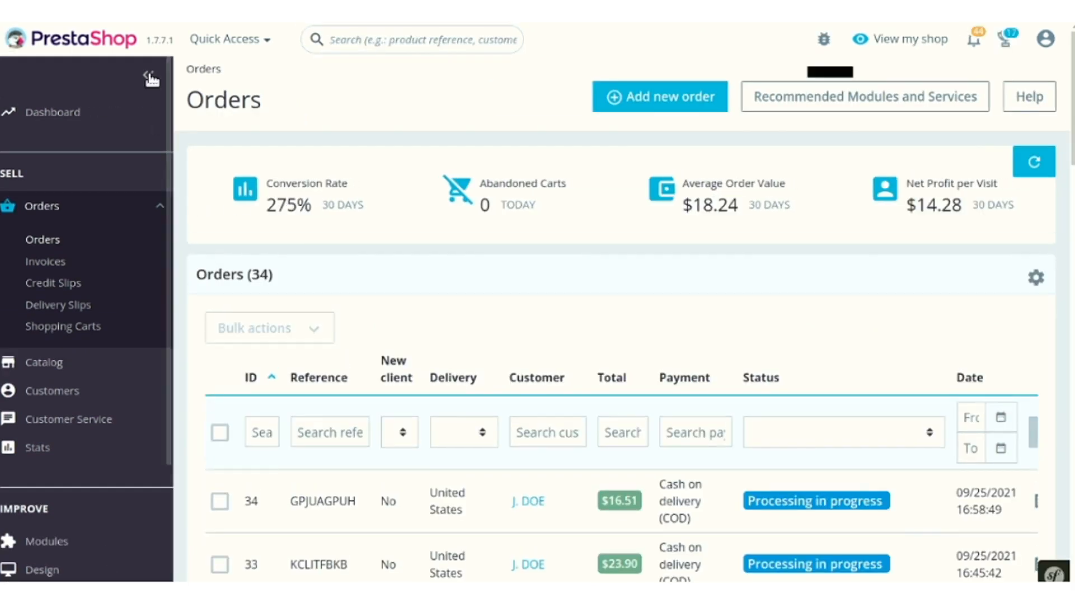
left_click(149, 77)
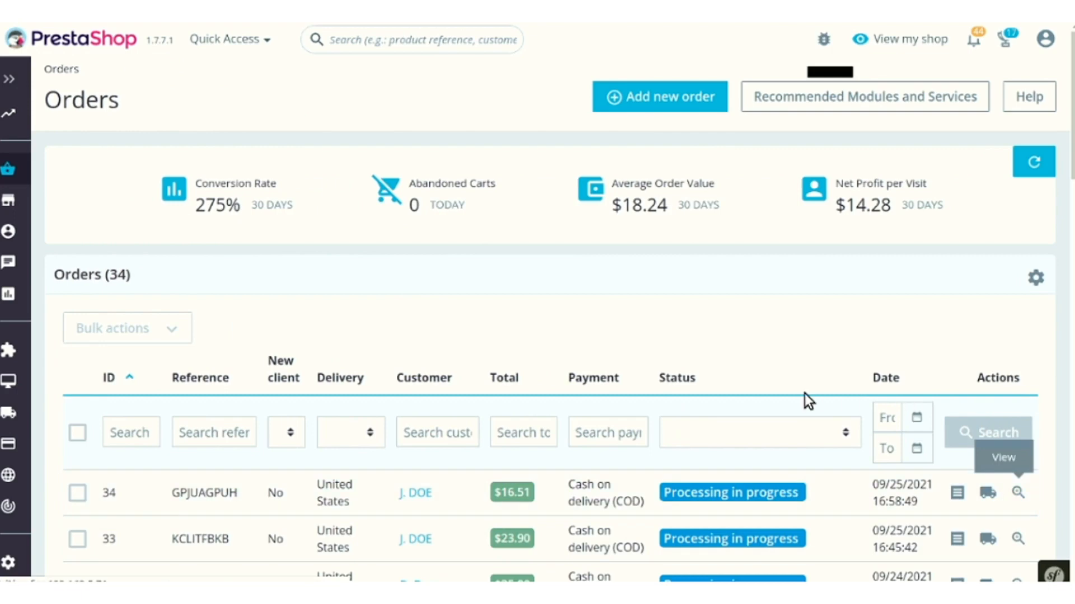
scroll(653, 339, "down", 2)
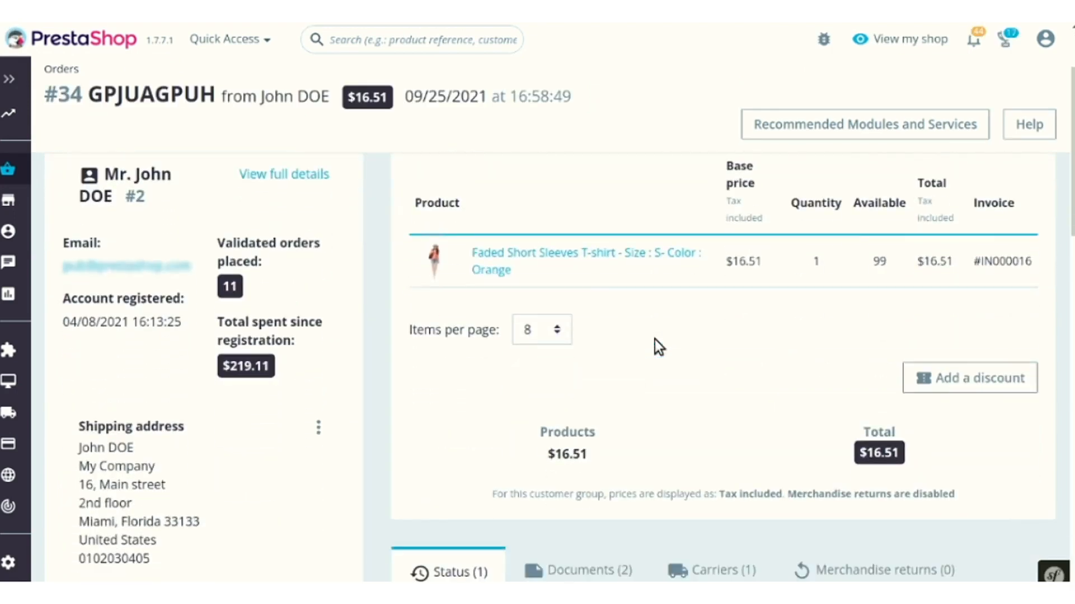
scroll(654, 339, "down", 10)
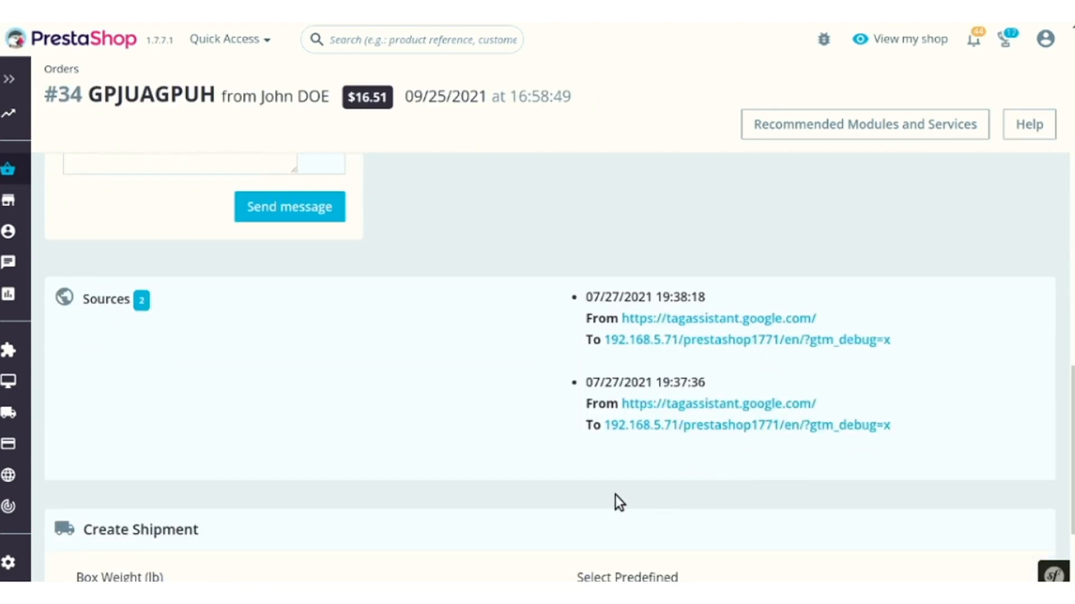
scroll(655, 495, "down", 3)
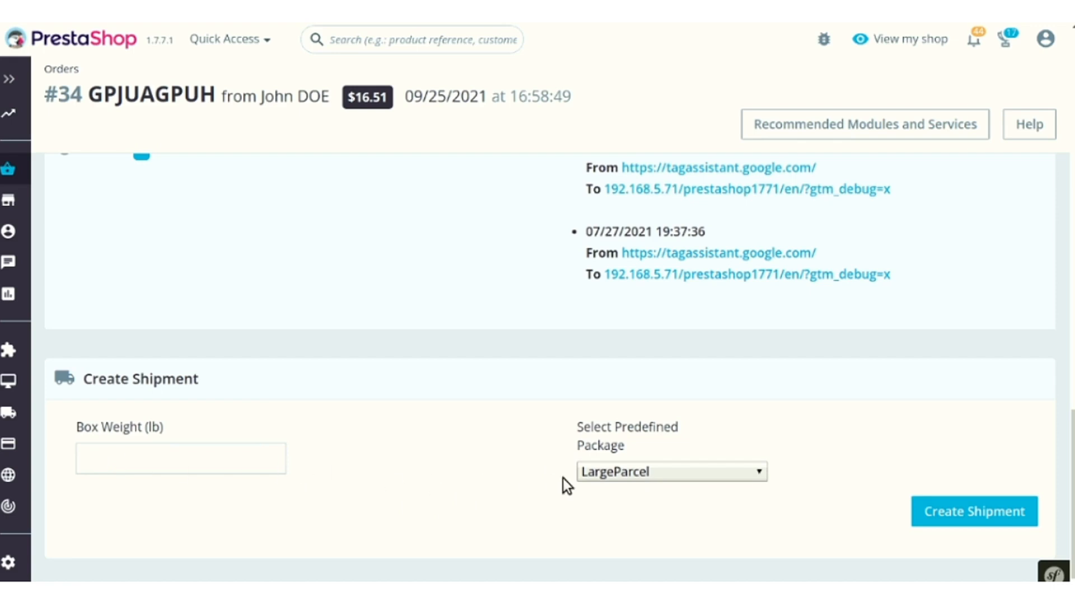
- Submit a shipment for the $16.51 order using the FlatRateEnvelope package and 0.5 lb box weight
left_click(610, 478)
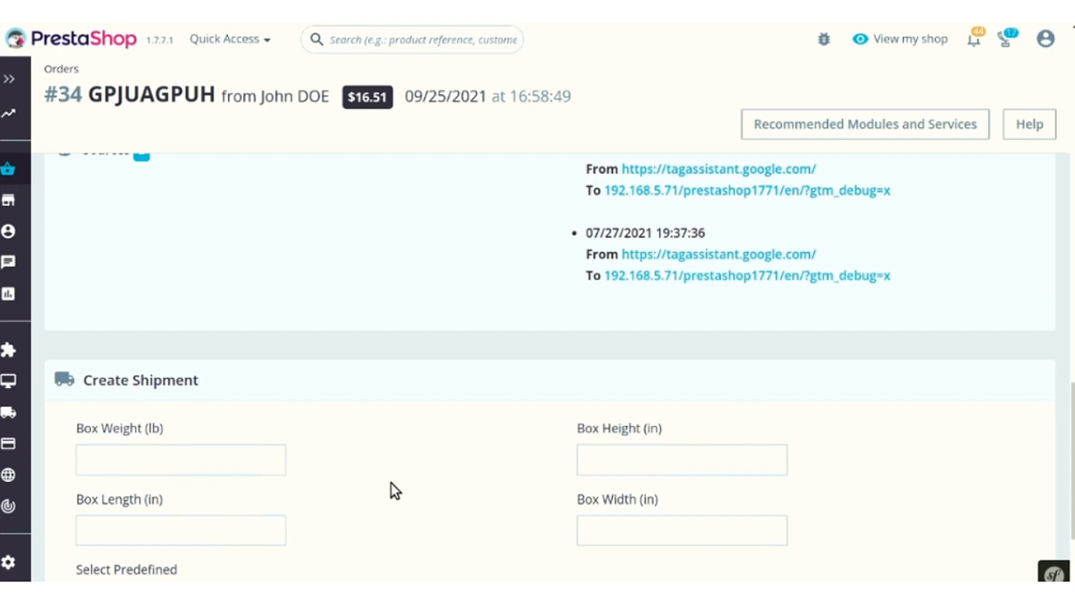
scroll(395, 491, "down", 2)
left_click(251, 539)
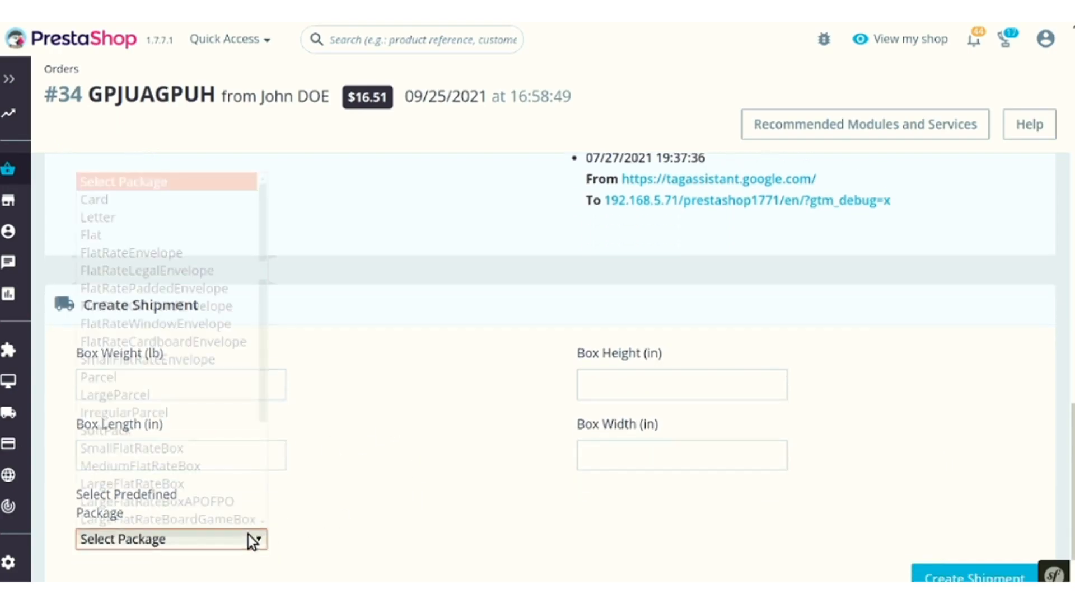
left_click(167, 256)
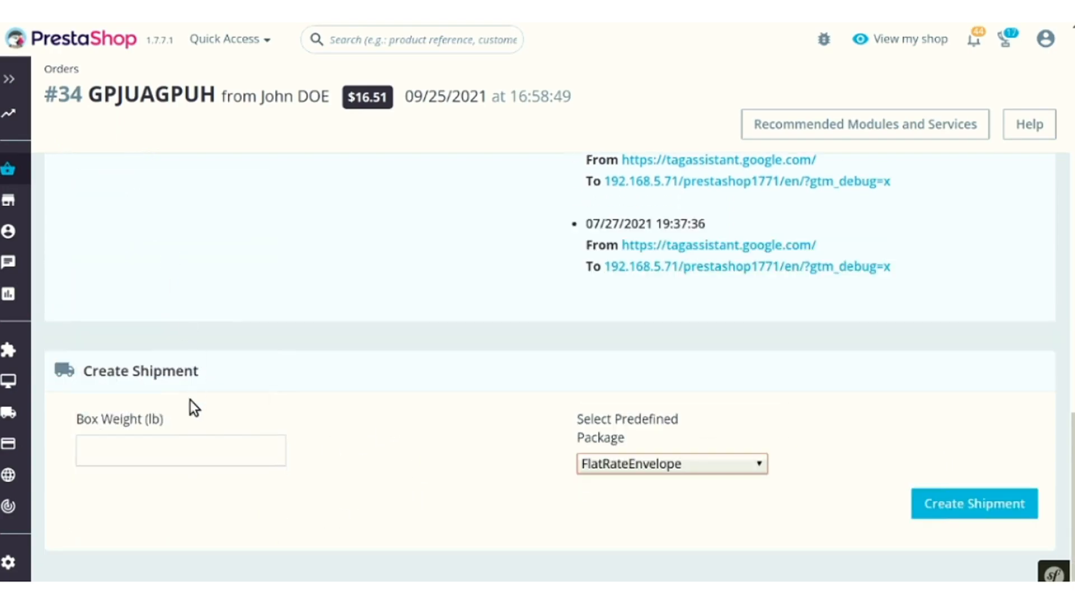
left_click(185, 456)
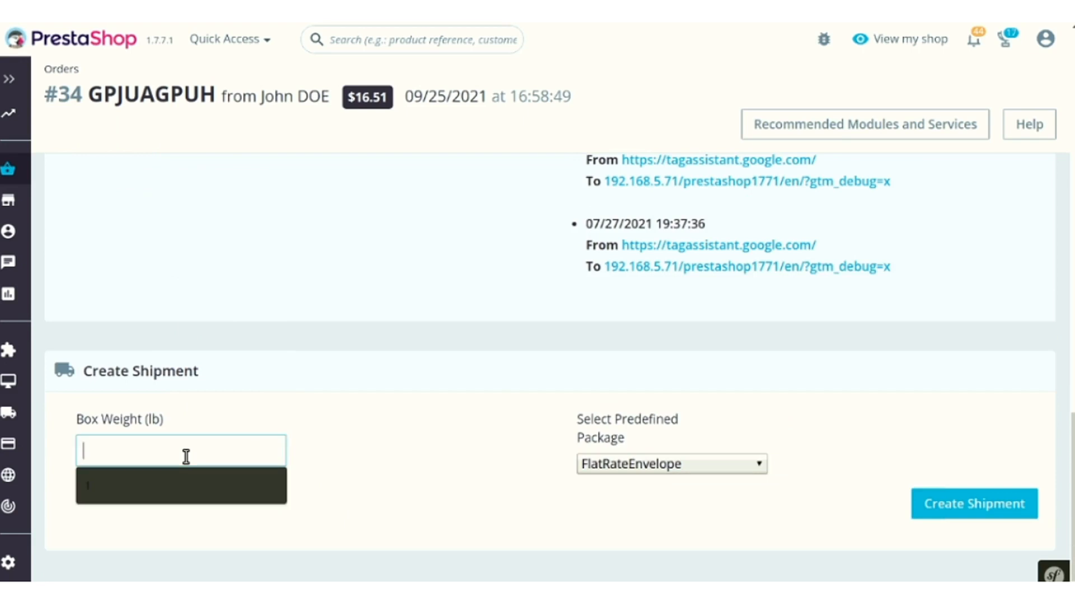
type("0.5")
left_click(454, 419)
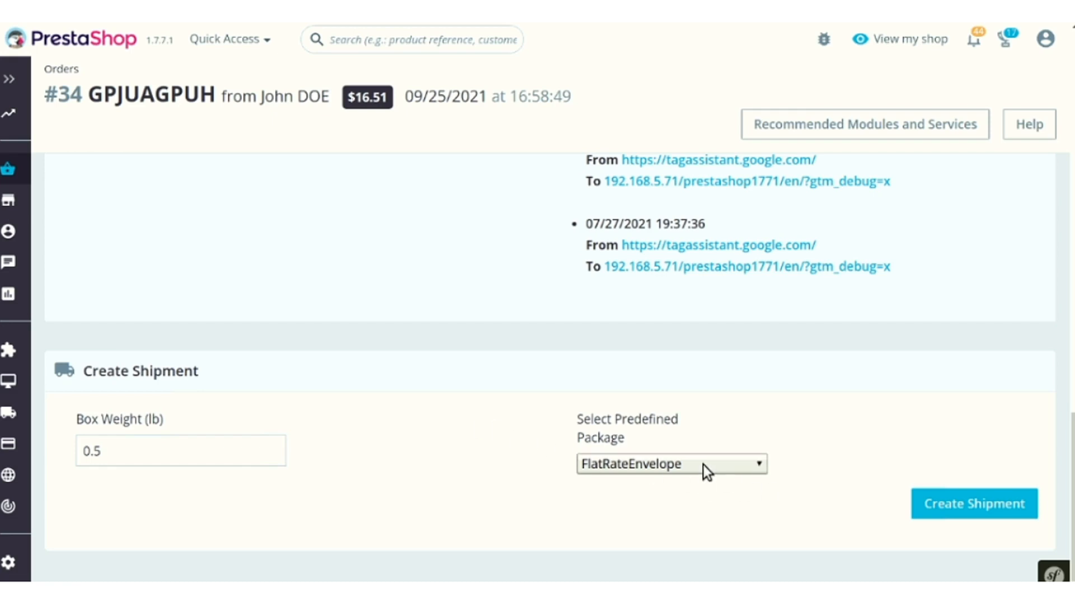
left_click(972, 506)
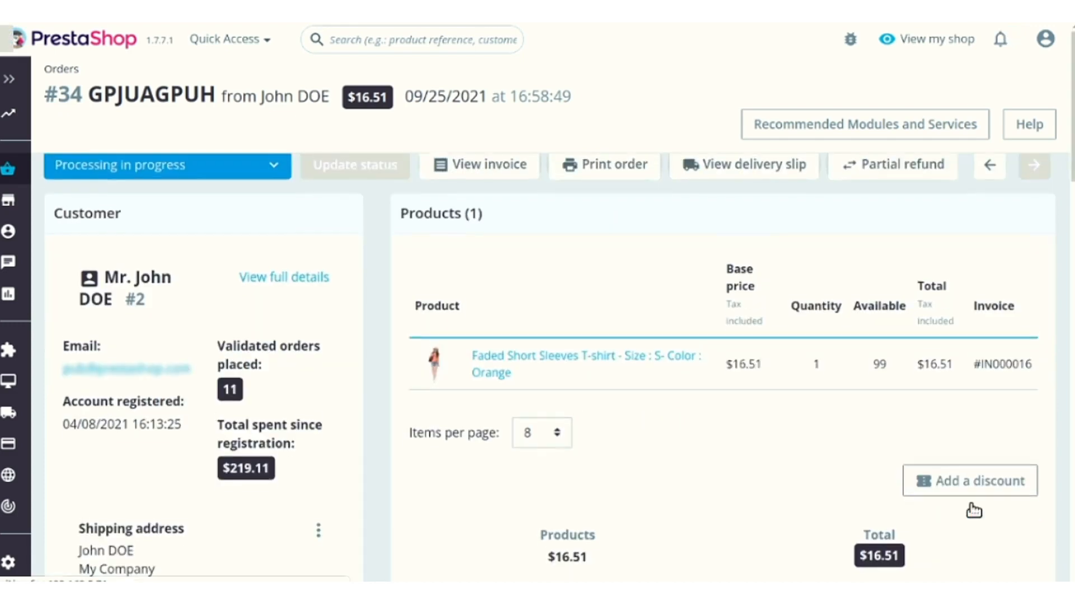
- Open the label PDF for the USPS Priority Mail Express rate under Shipment Rates
scroll(758, 444, "down", 2)
scroll(757, 442, "down", 15)
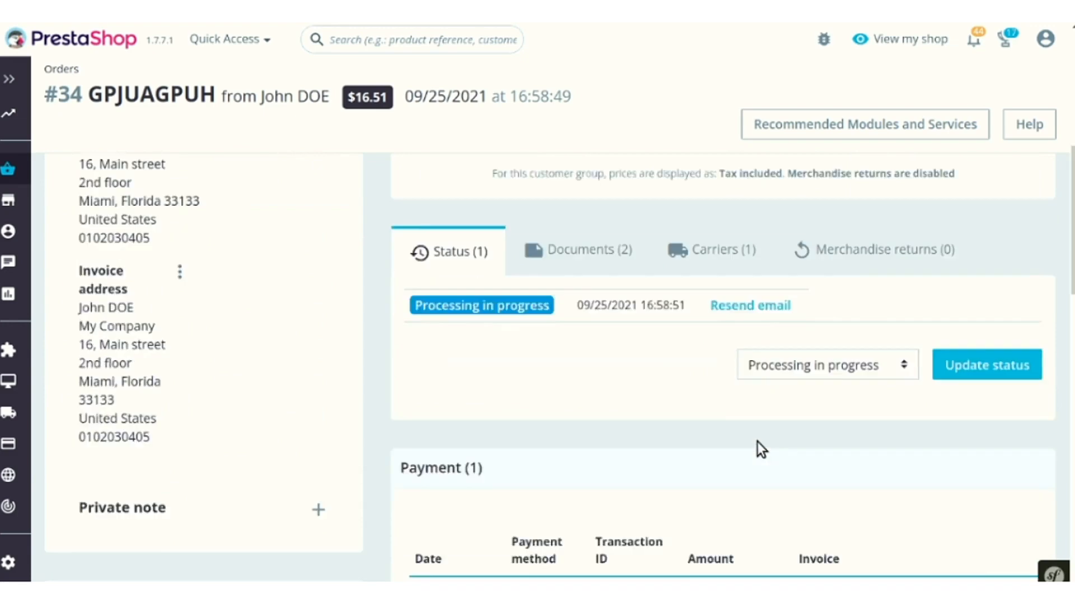
scroll(434, 451, "down", 7)
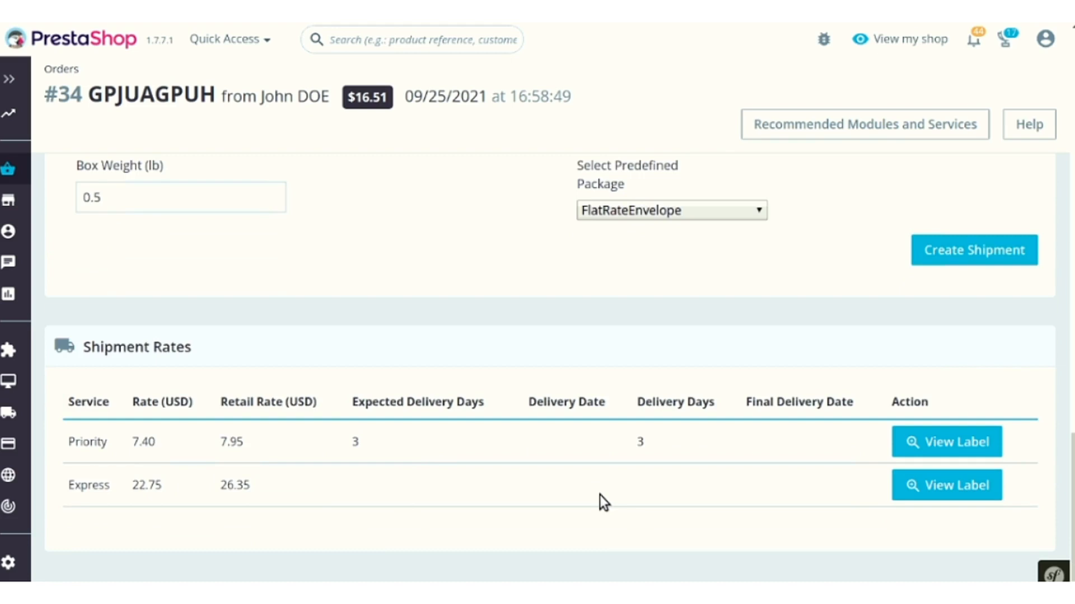
left_click(942, 490)
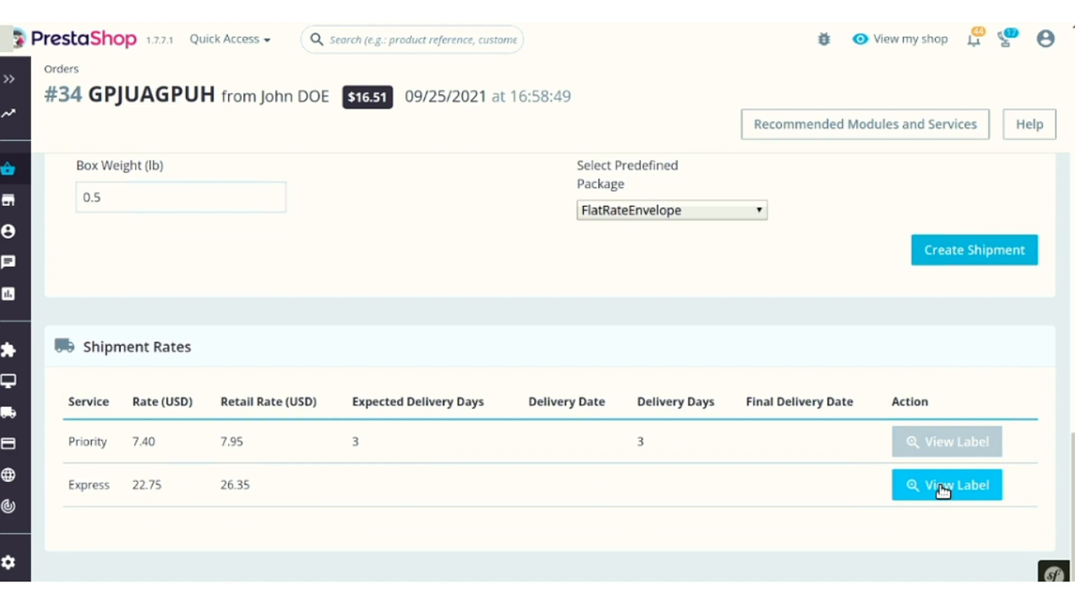
left_click(943, 491)
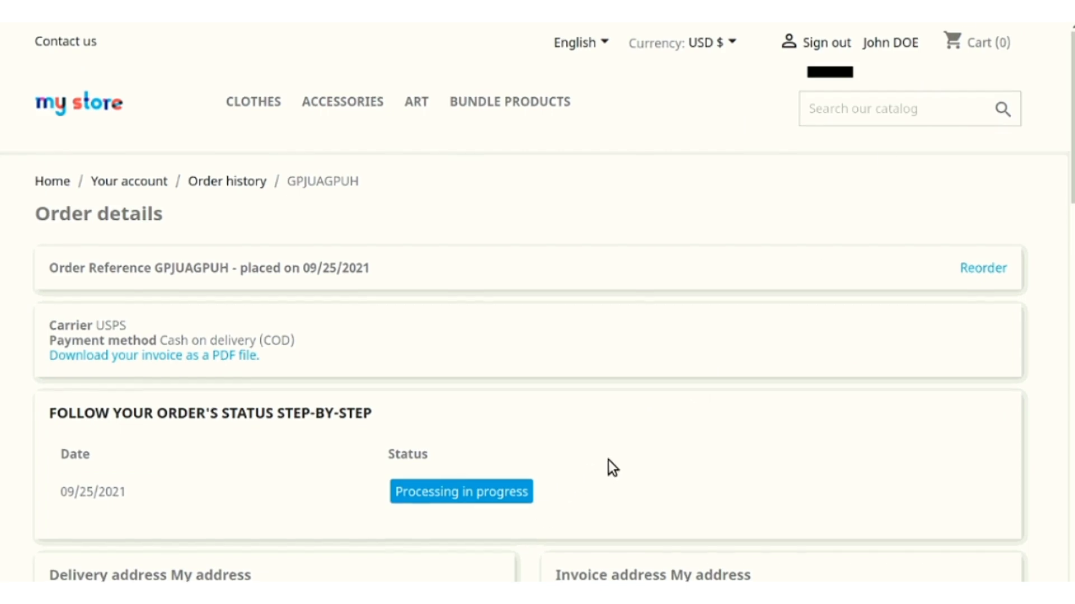
- Scroll the storefront order details down to the USPS carrier, delivery address and Track Package button
scroll(608, 460, "down", 8)
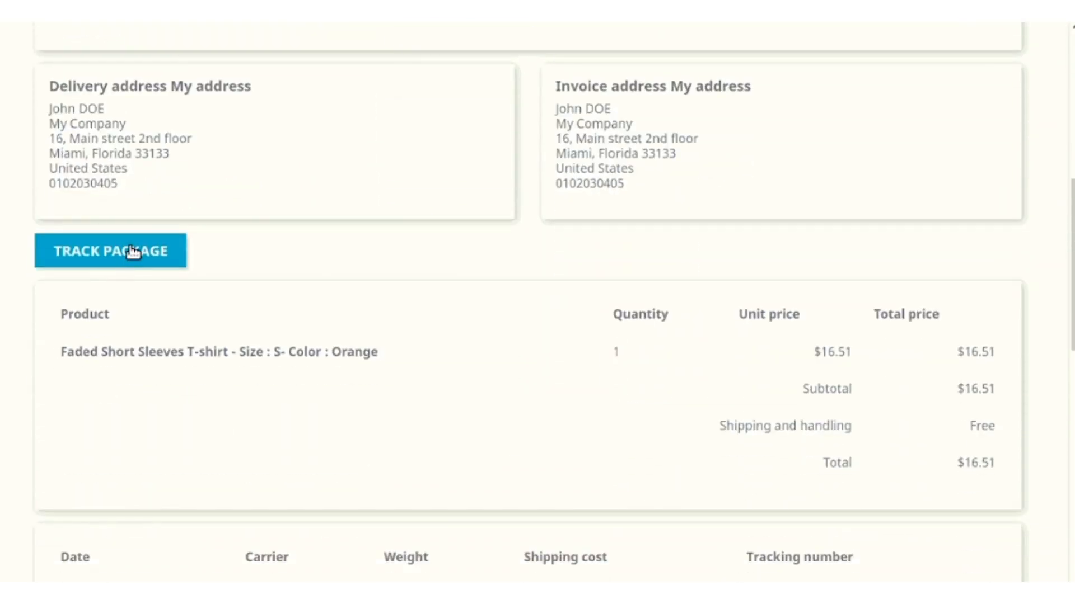